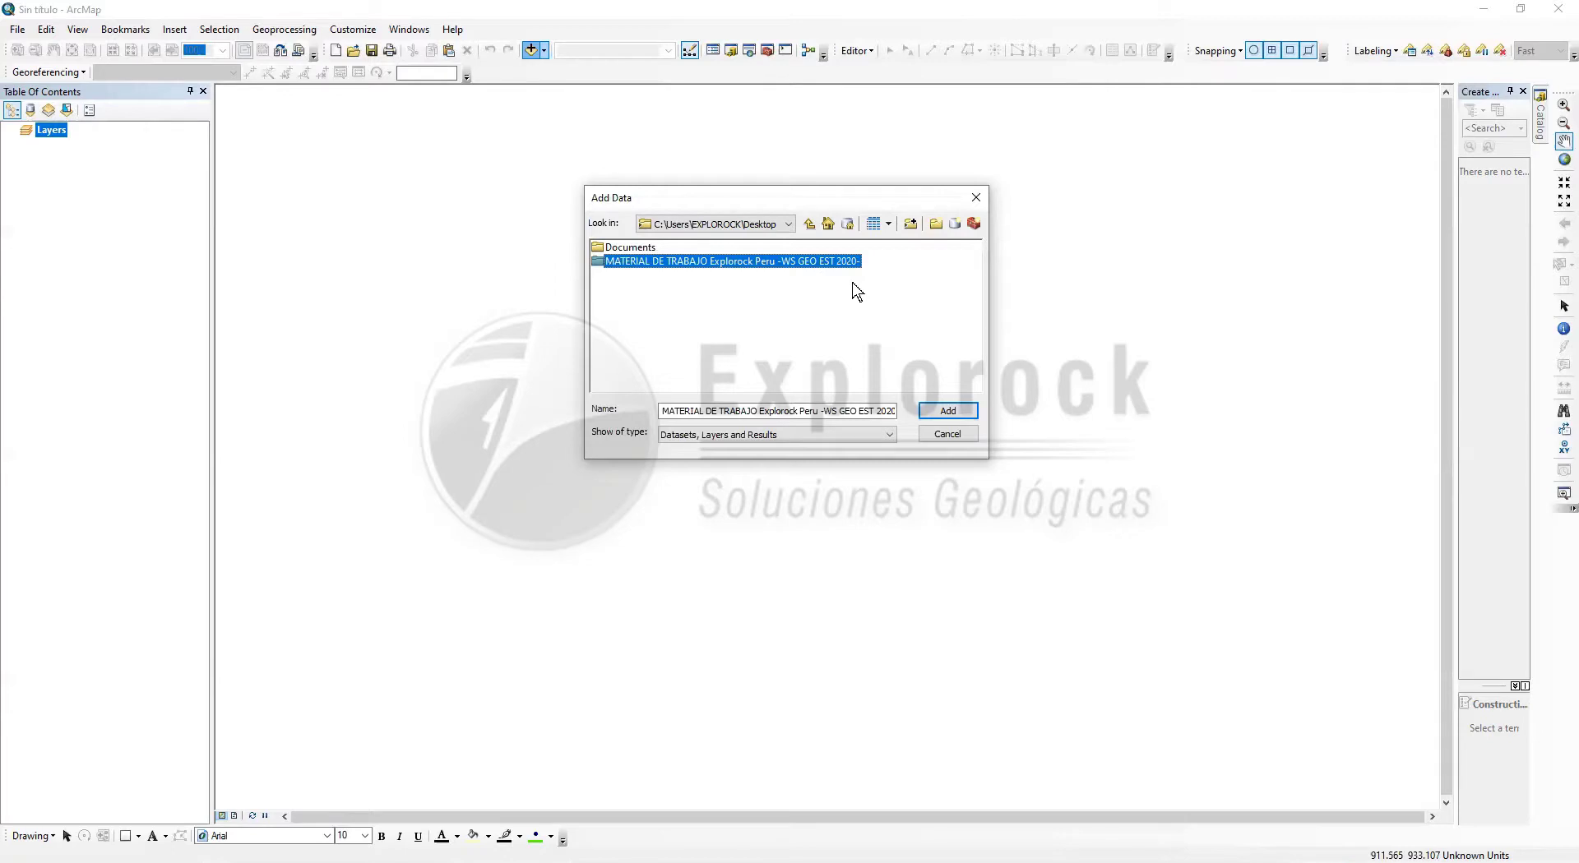
# Browse into the work material folder's 02. DATA GIS folder and open its LAYER subfolder for adding data
pyautogui.doubleClick(757, 264)
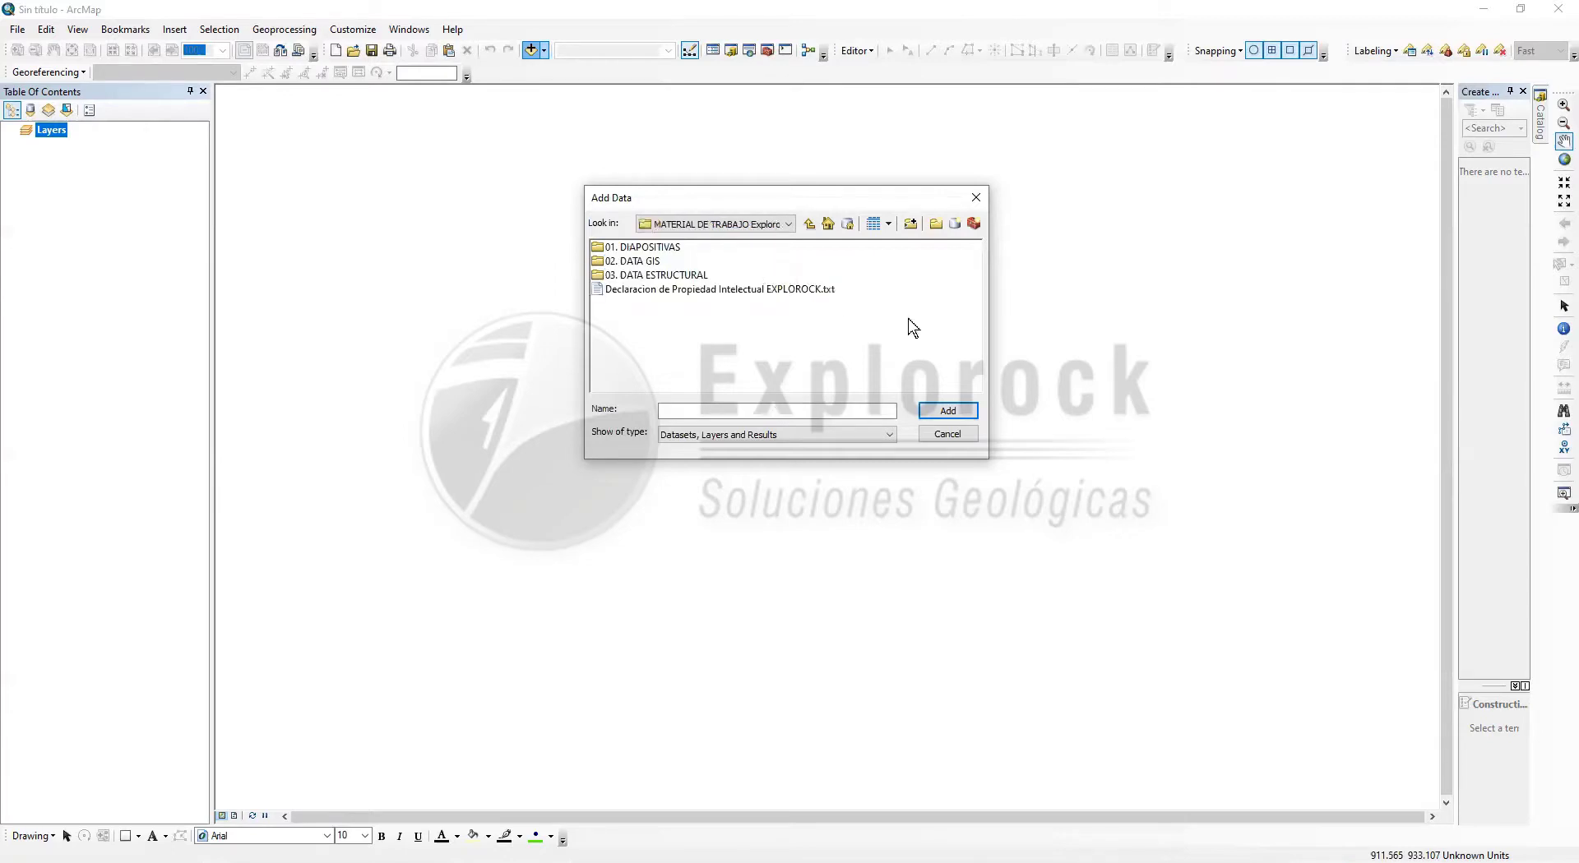
pyautogui.click(625, 262)
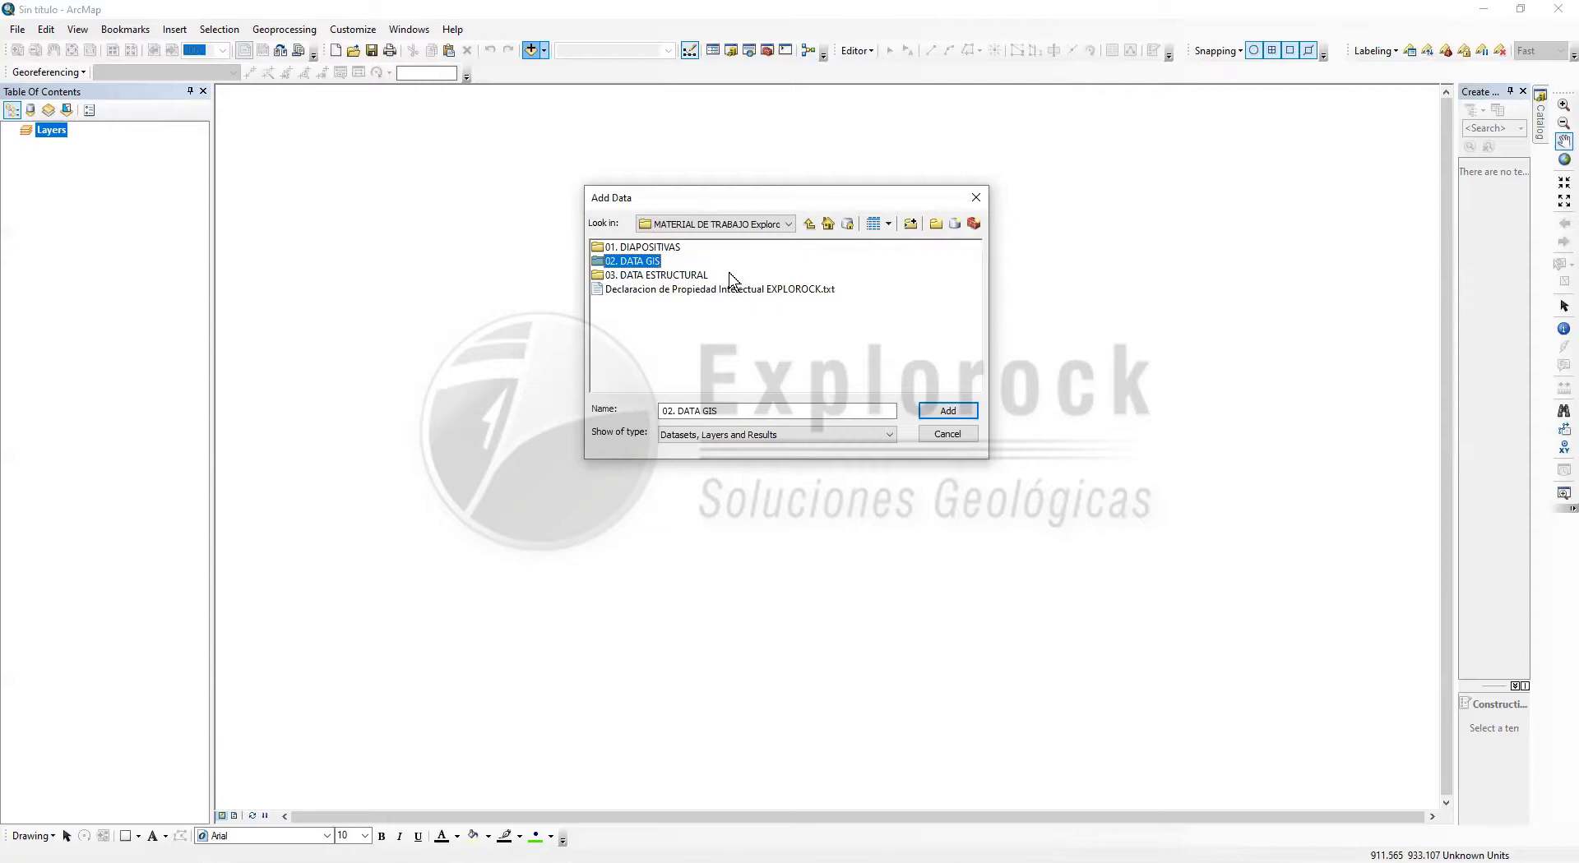
pyautogui.doubleClick(639, 262)
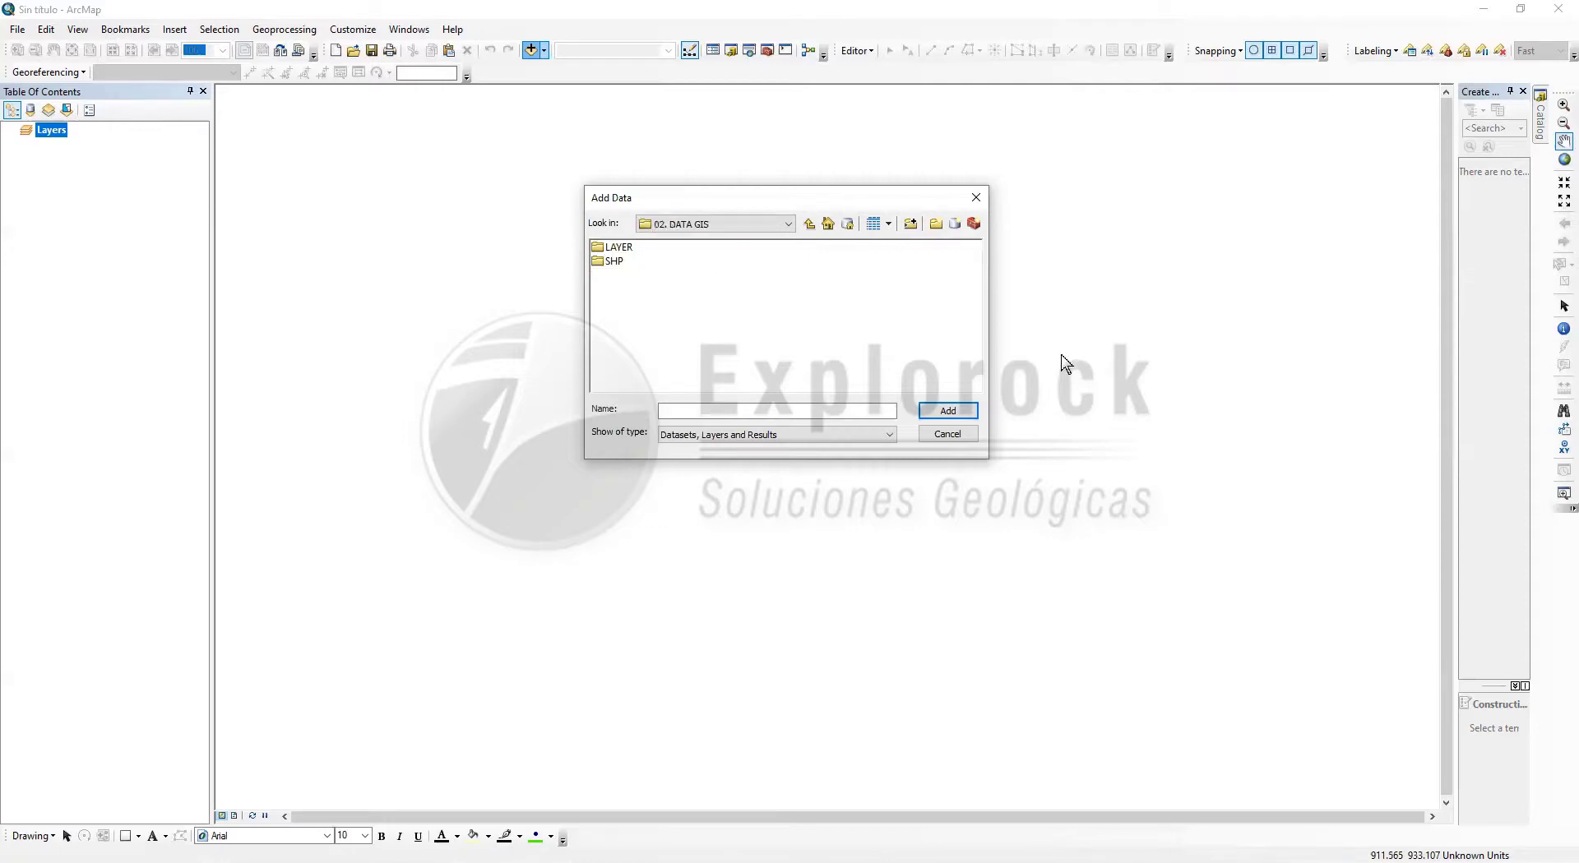
pyautogui.moveTo(656, 309); pyautogui.dragTo(594, 243)
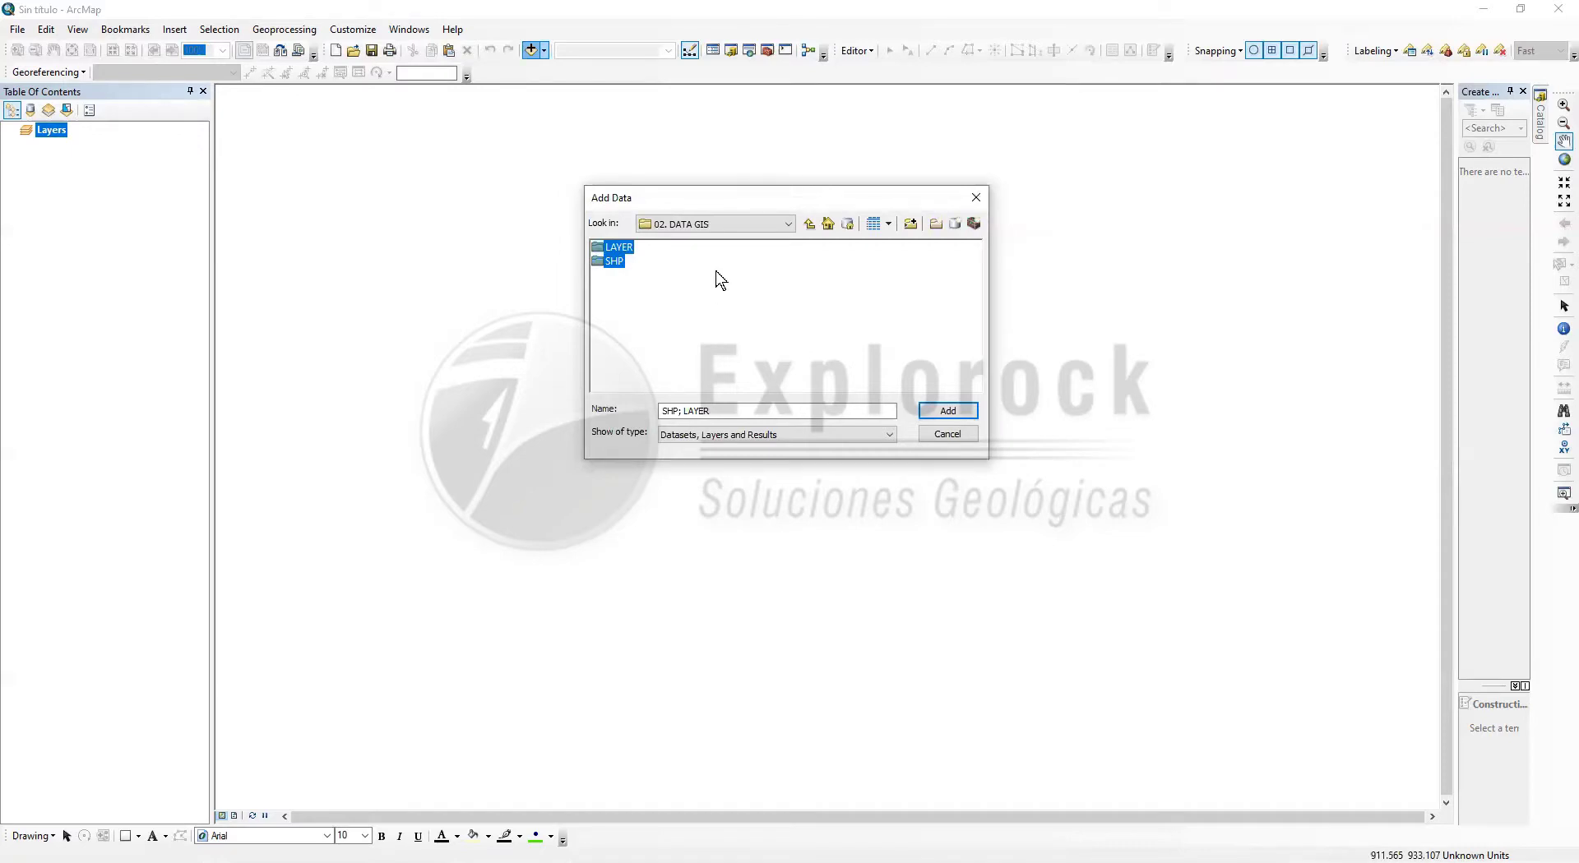
pyautogui.click(722, 289)
pyautogui.click(613, 261)
pyautogui.click(615, 248)
pyautogui.doubleClick(617, 248)
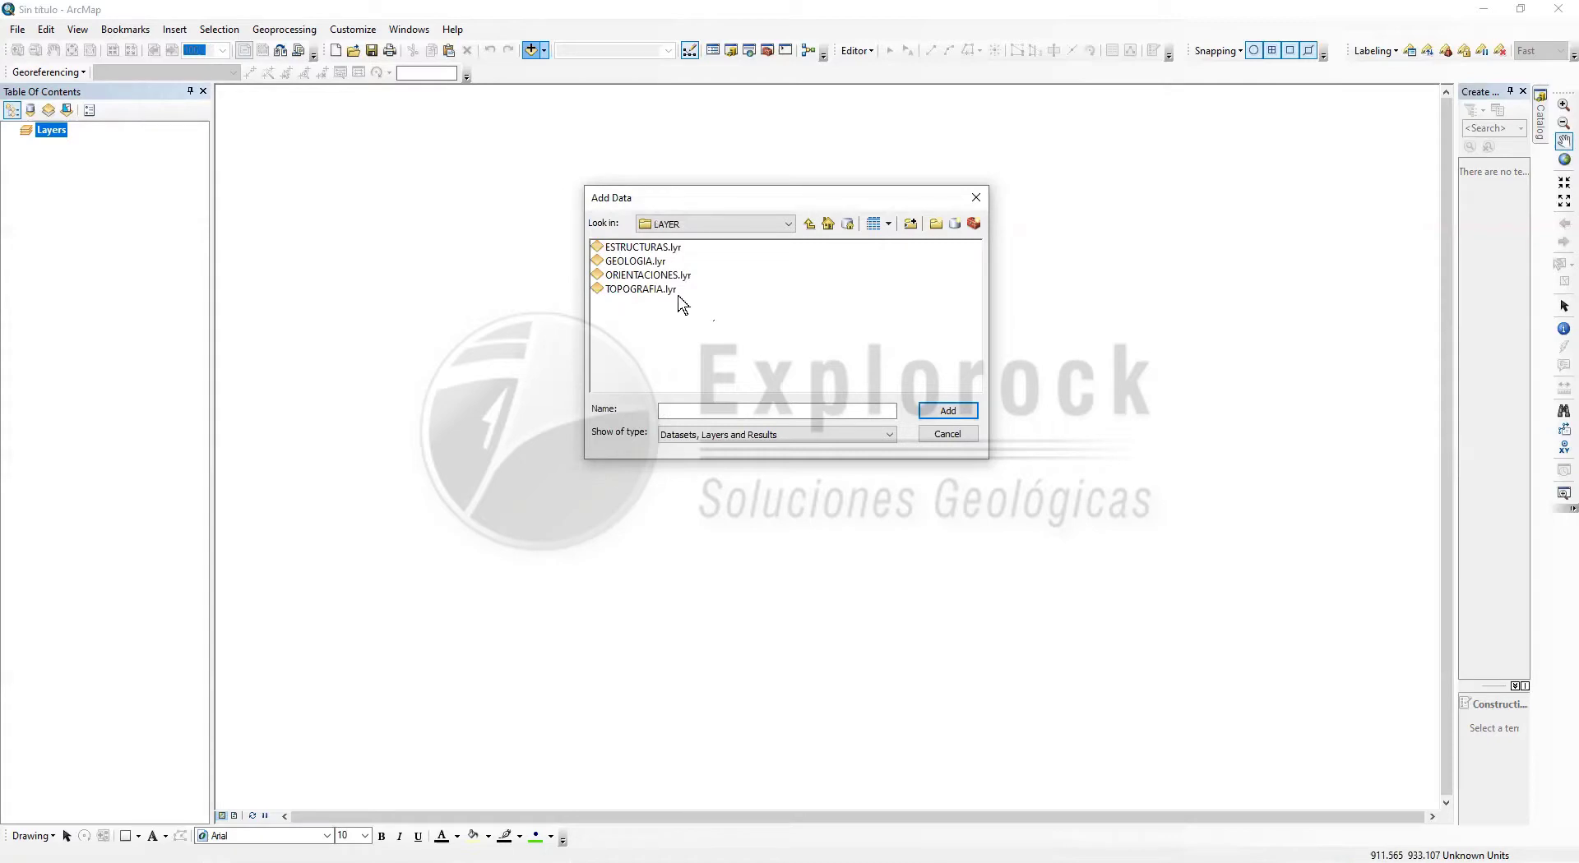
# Add the ESTRUCTURAS, GEOLOGIA, ORIENTACIONES and TOPOGRAFIA layer files together, upgrading the data frame to the Maplex Label Engine
pyautogui.hotkey('ctrl', 'a')
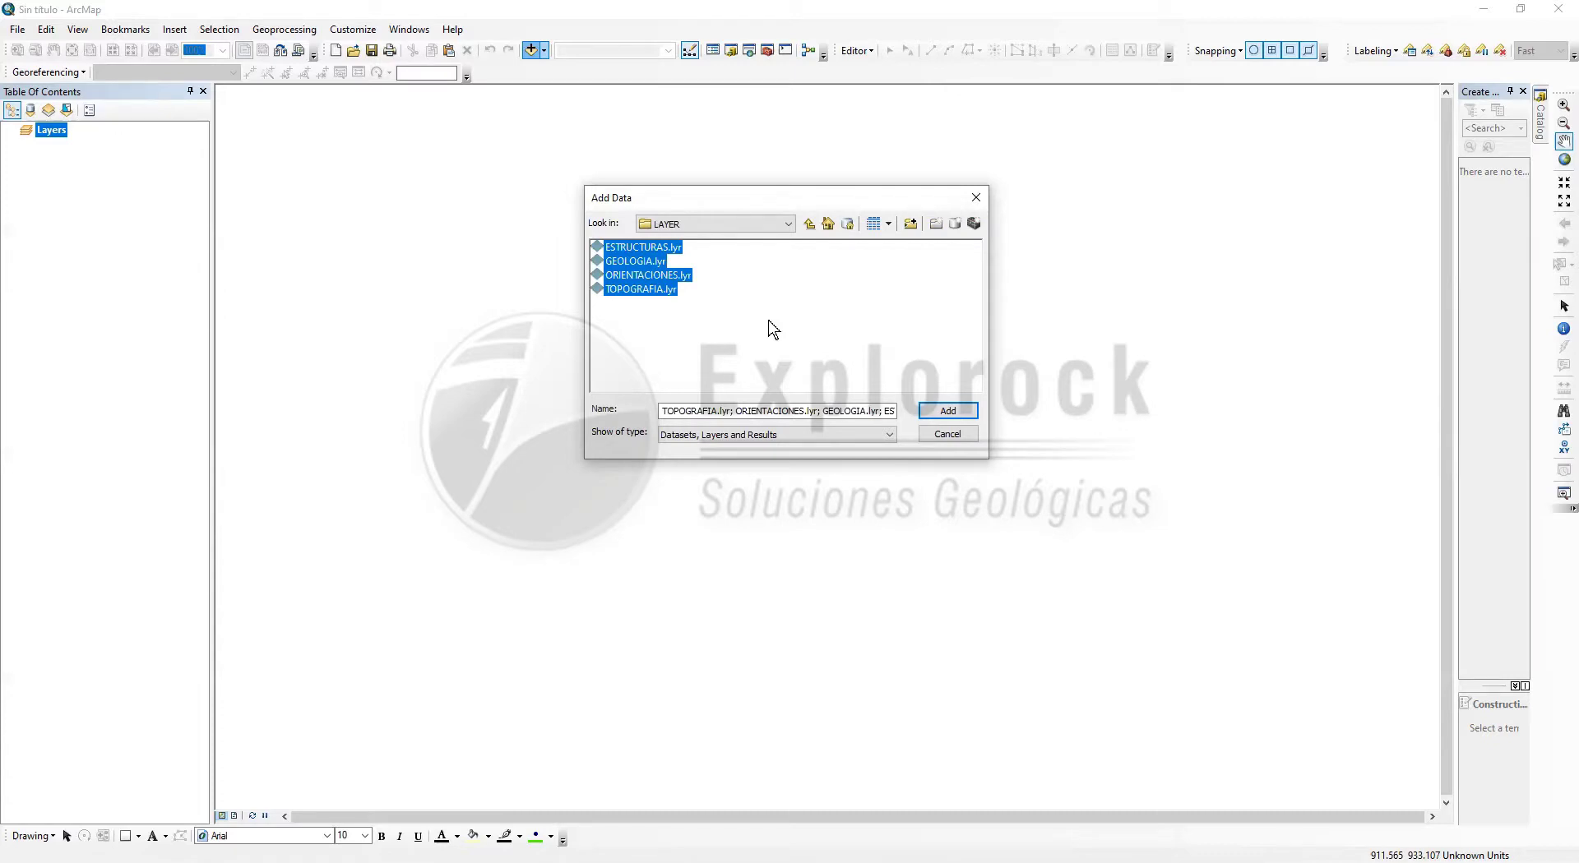
pyautogui.click(854, 351)
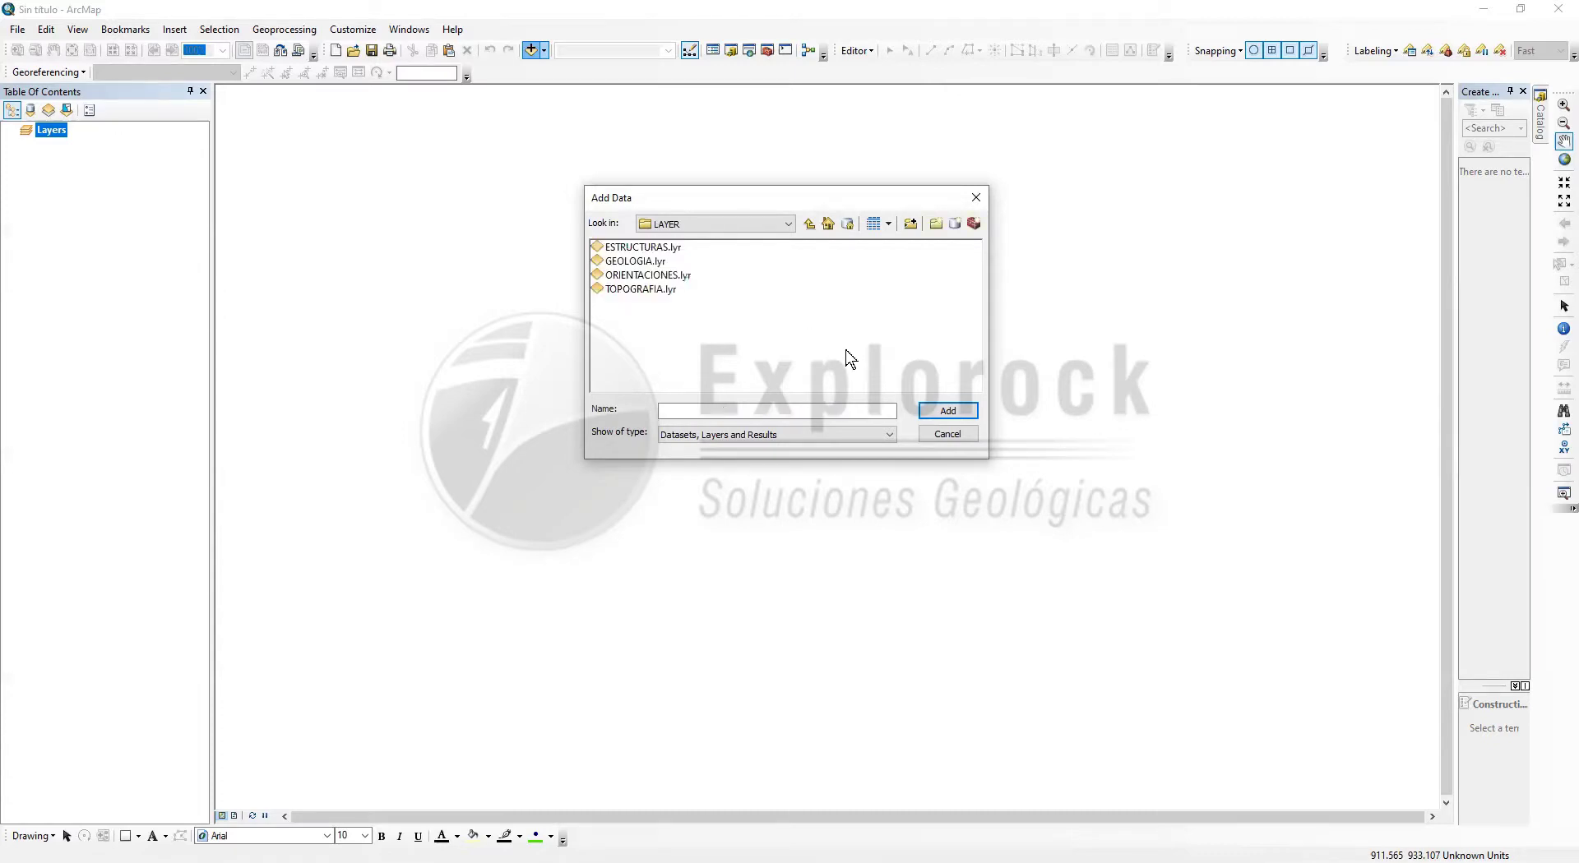
pyautogui.moveTo(887, 325); pyautogui.dragTo(618, 231)
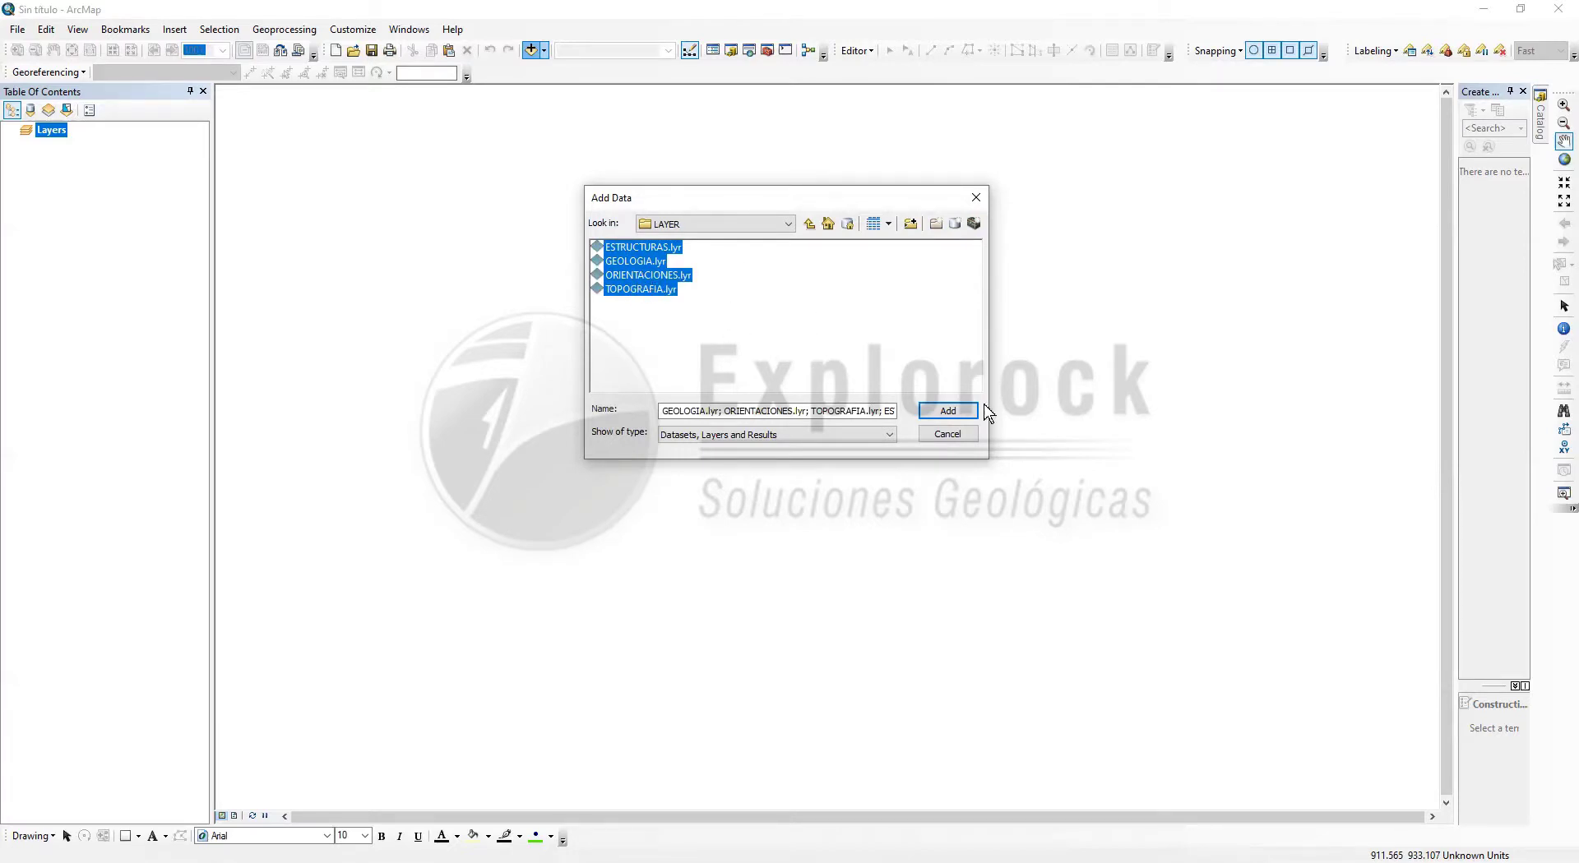
pyautogui.moveTo(750, 321); pyautogui.dragTo(596, 241)
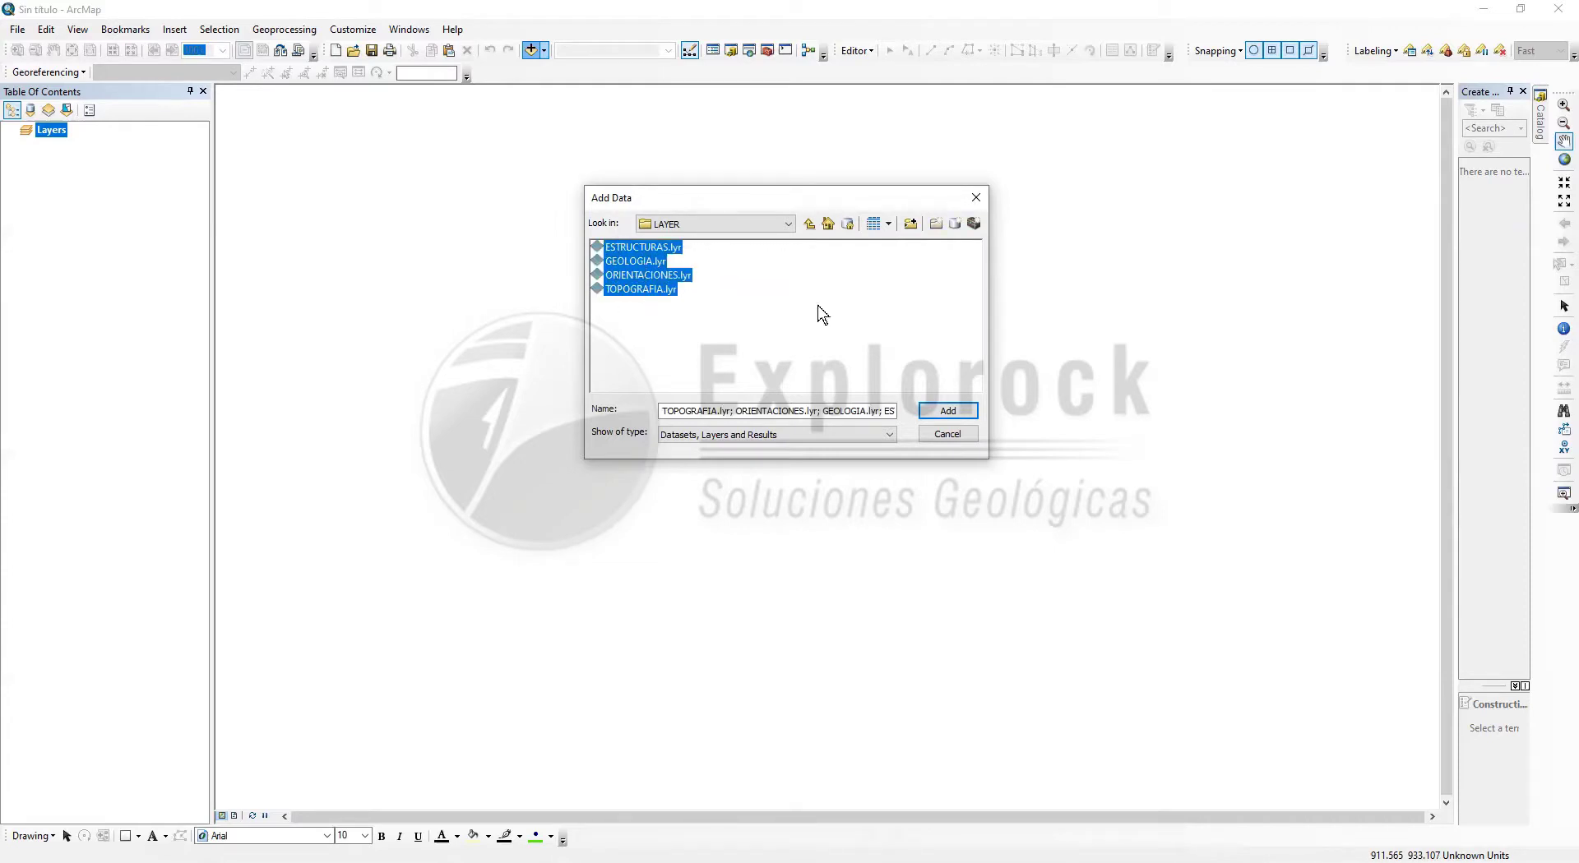
pyautogui.click(957, 412)
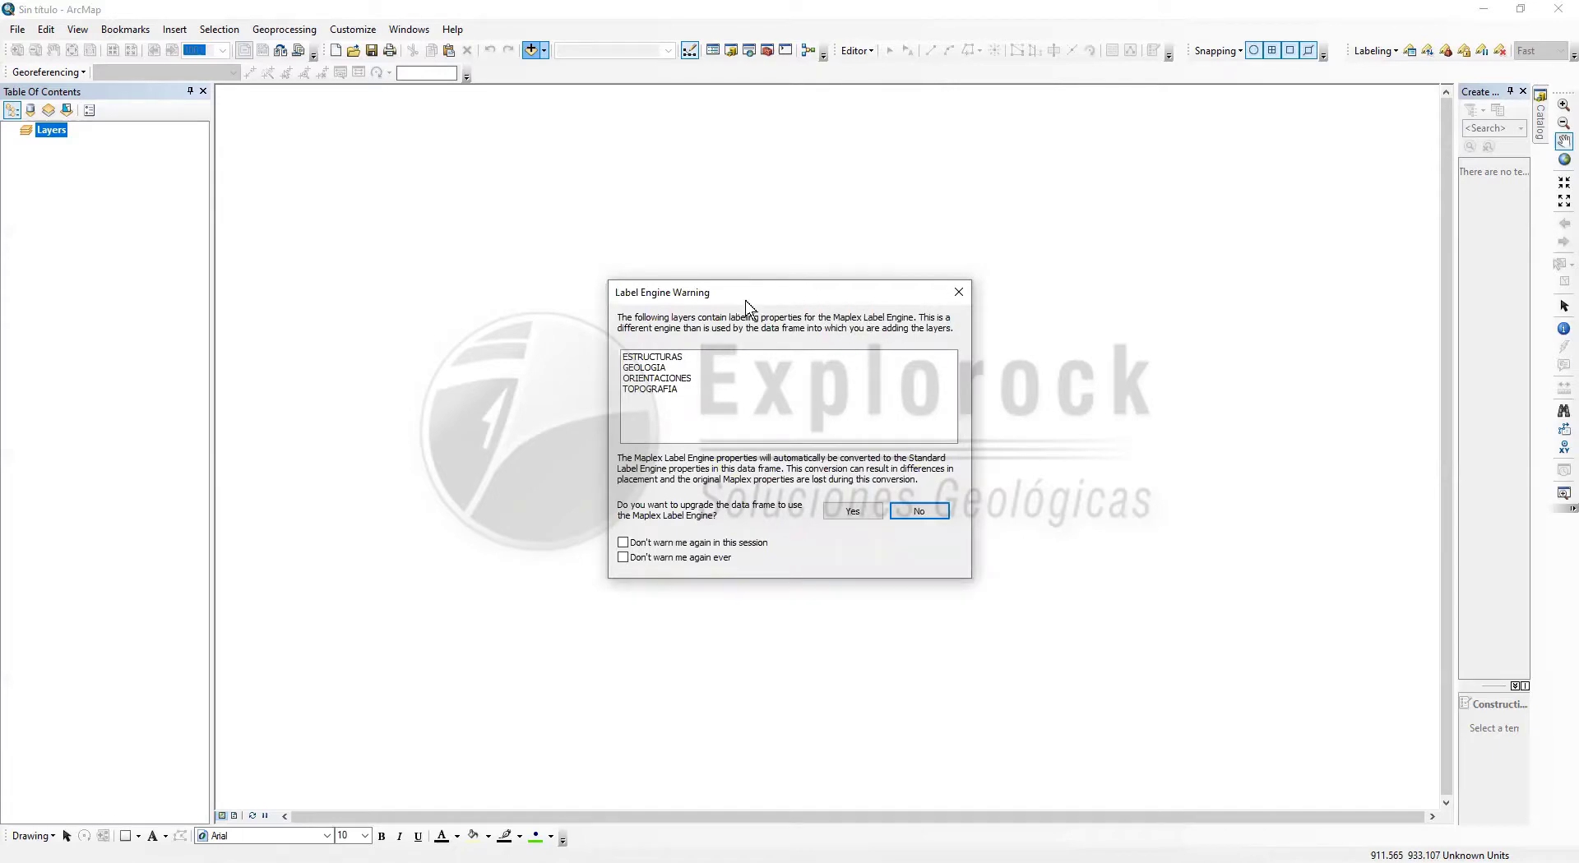
pyautogui.moveTo(796, 293); pyautogui.dragTo(789, 254)
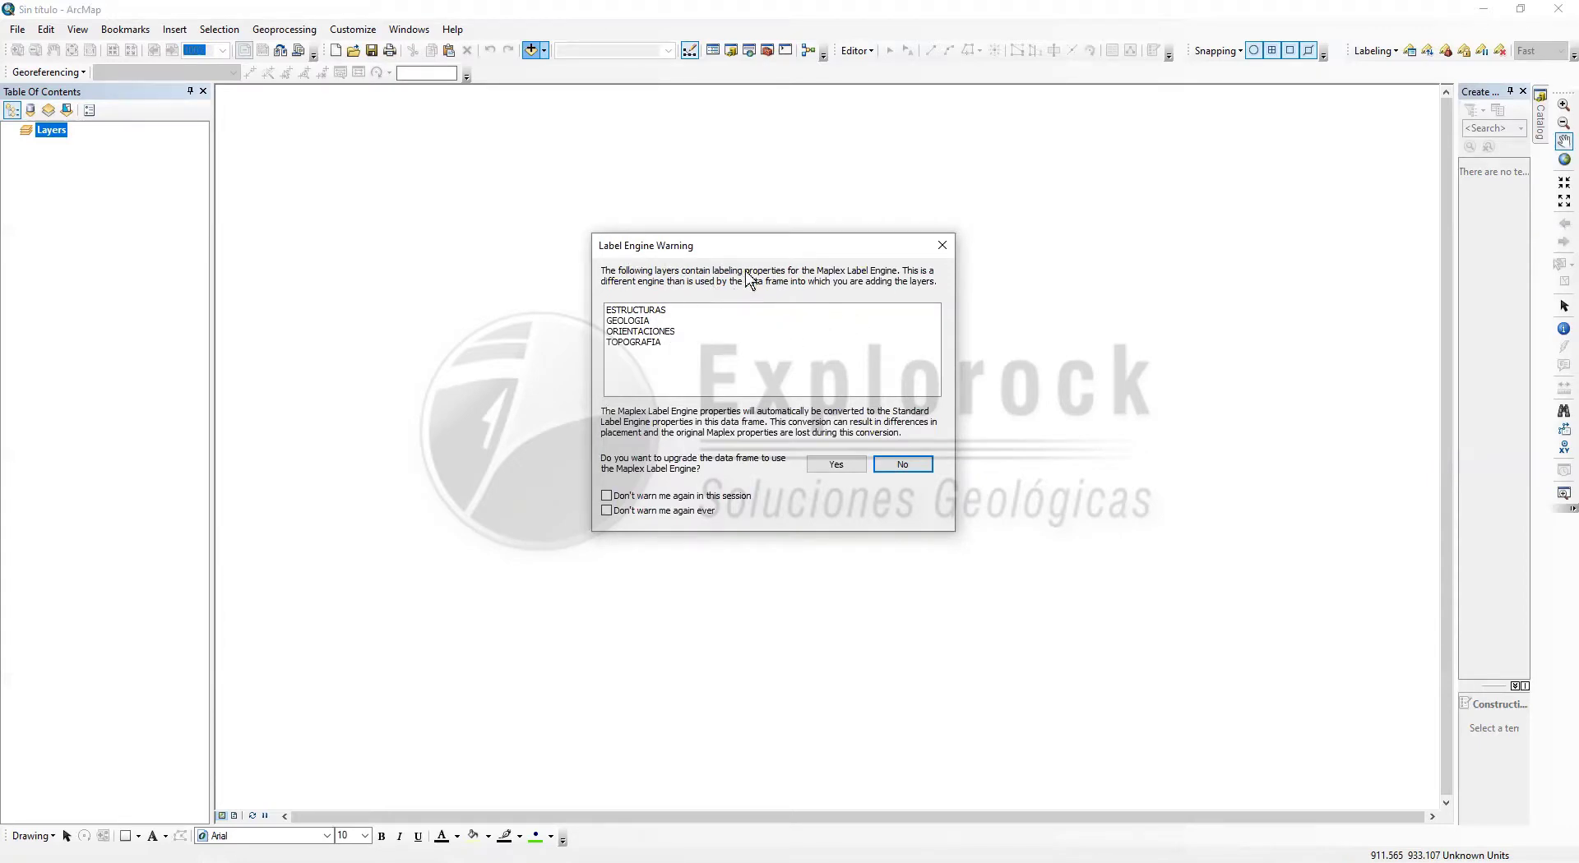
pyautogui.click(838, 466)
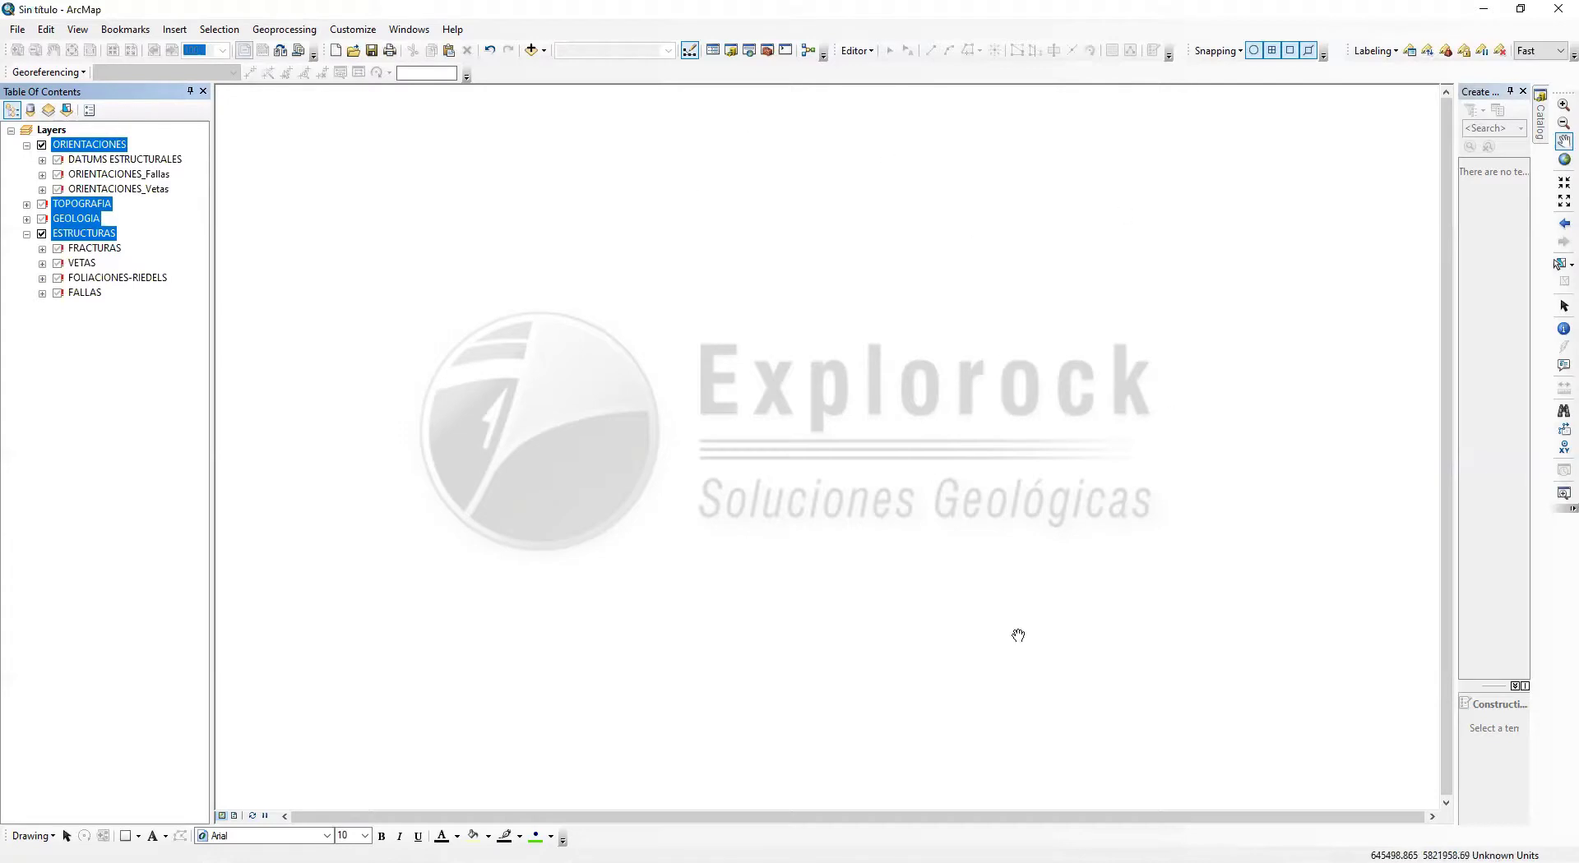
# Select only the DATUMS ESTRUCTURALES layer and float the table of contents over the middle of the map area
pyautogui.click(97, 354)
pyautogui.click(106, 146)
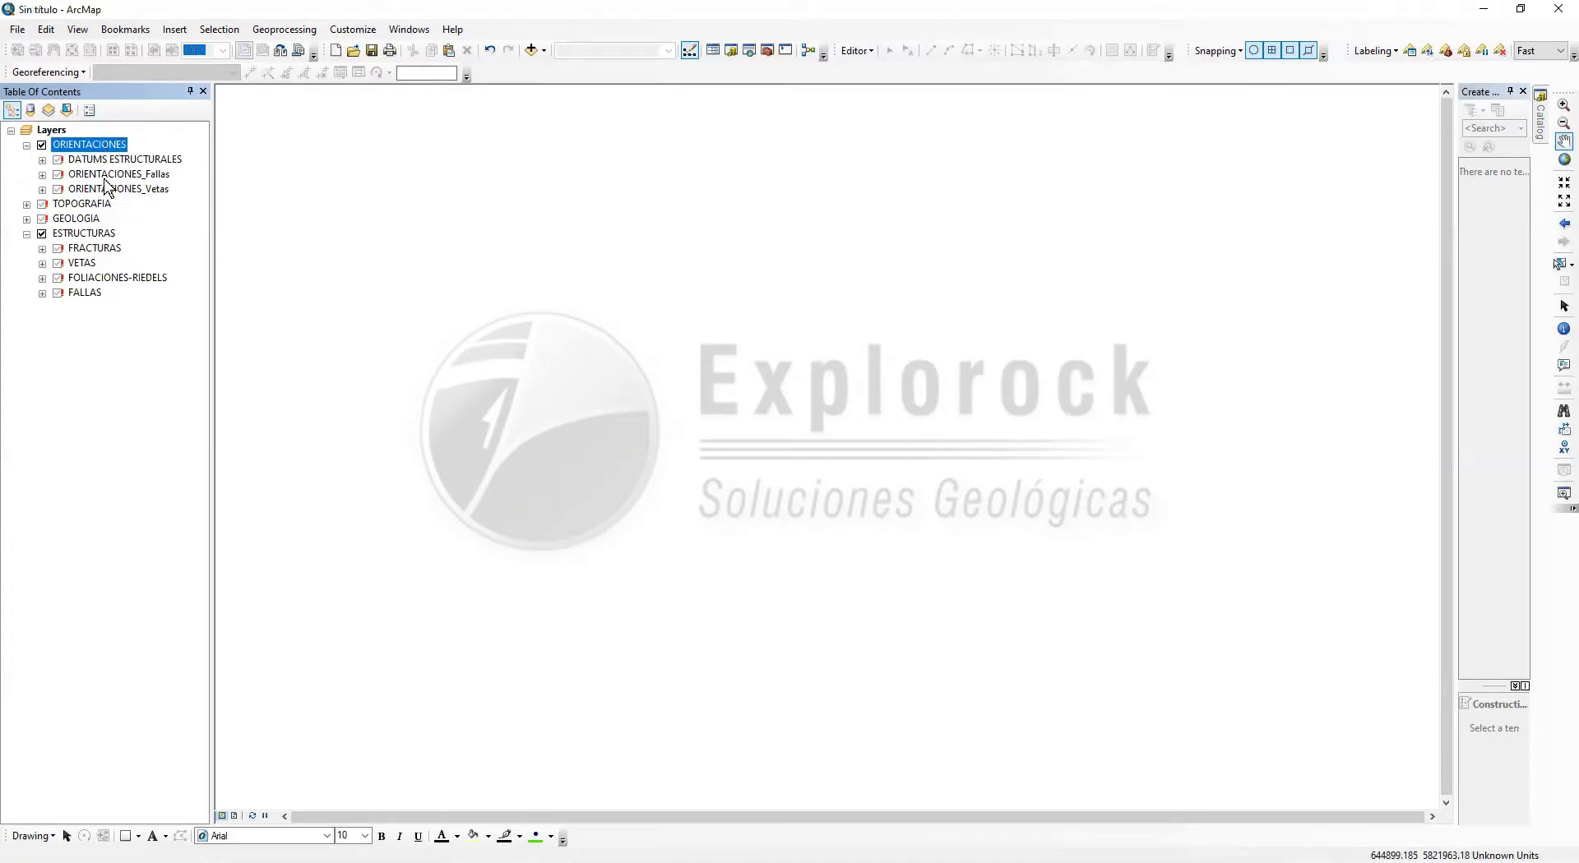
pyautogui.click(144, 162)
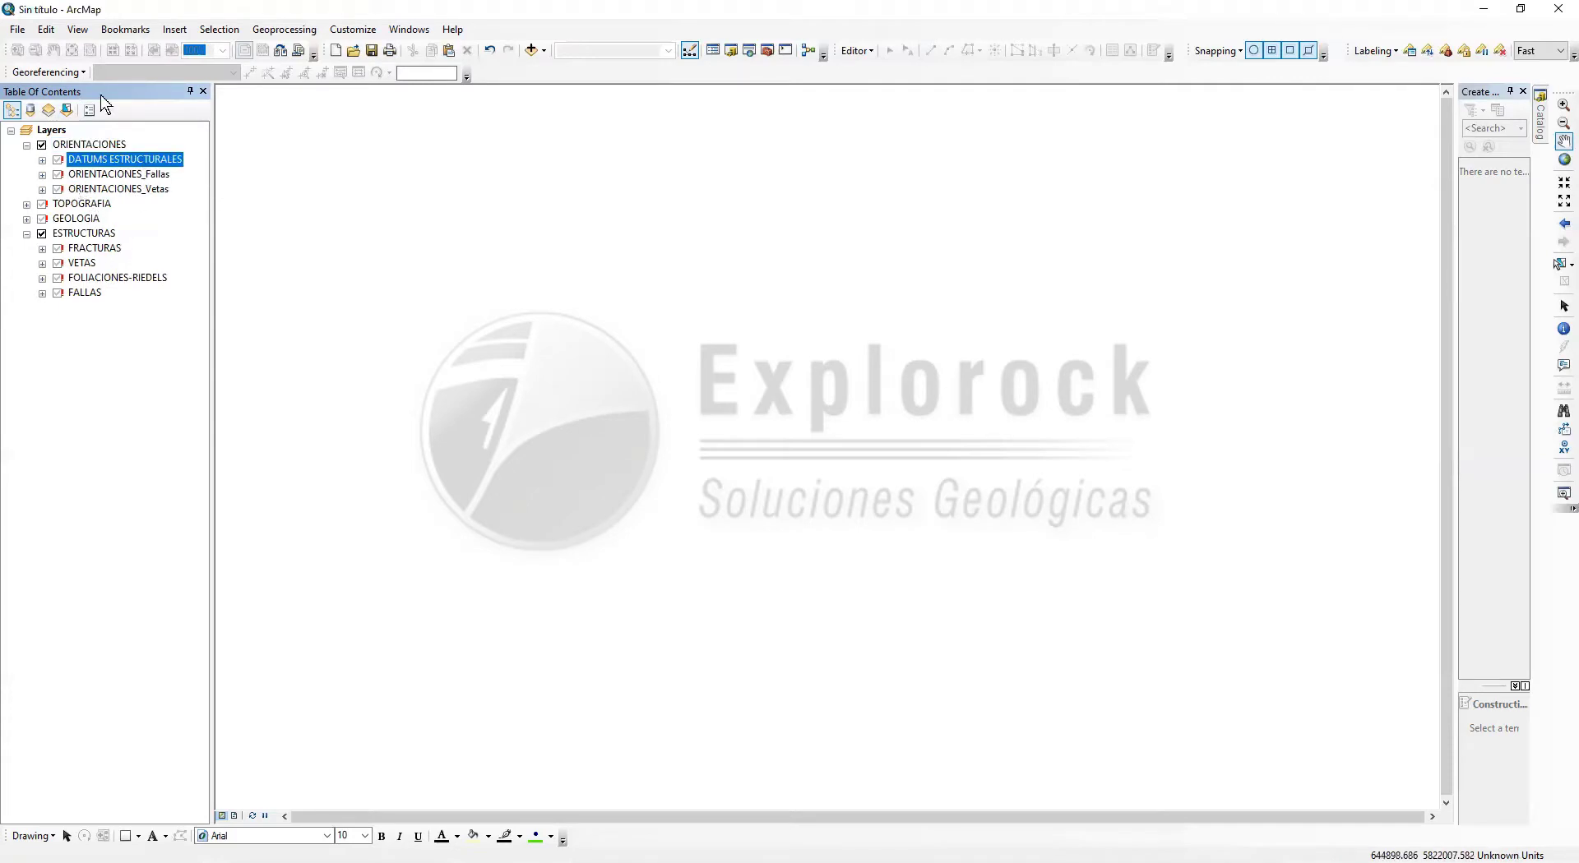
pyautogui.moveTo(100, 92); pyautogui.dragTo(760, 147)
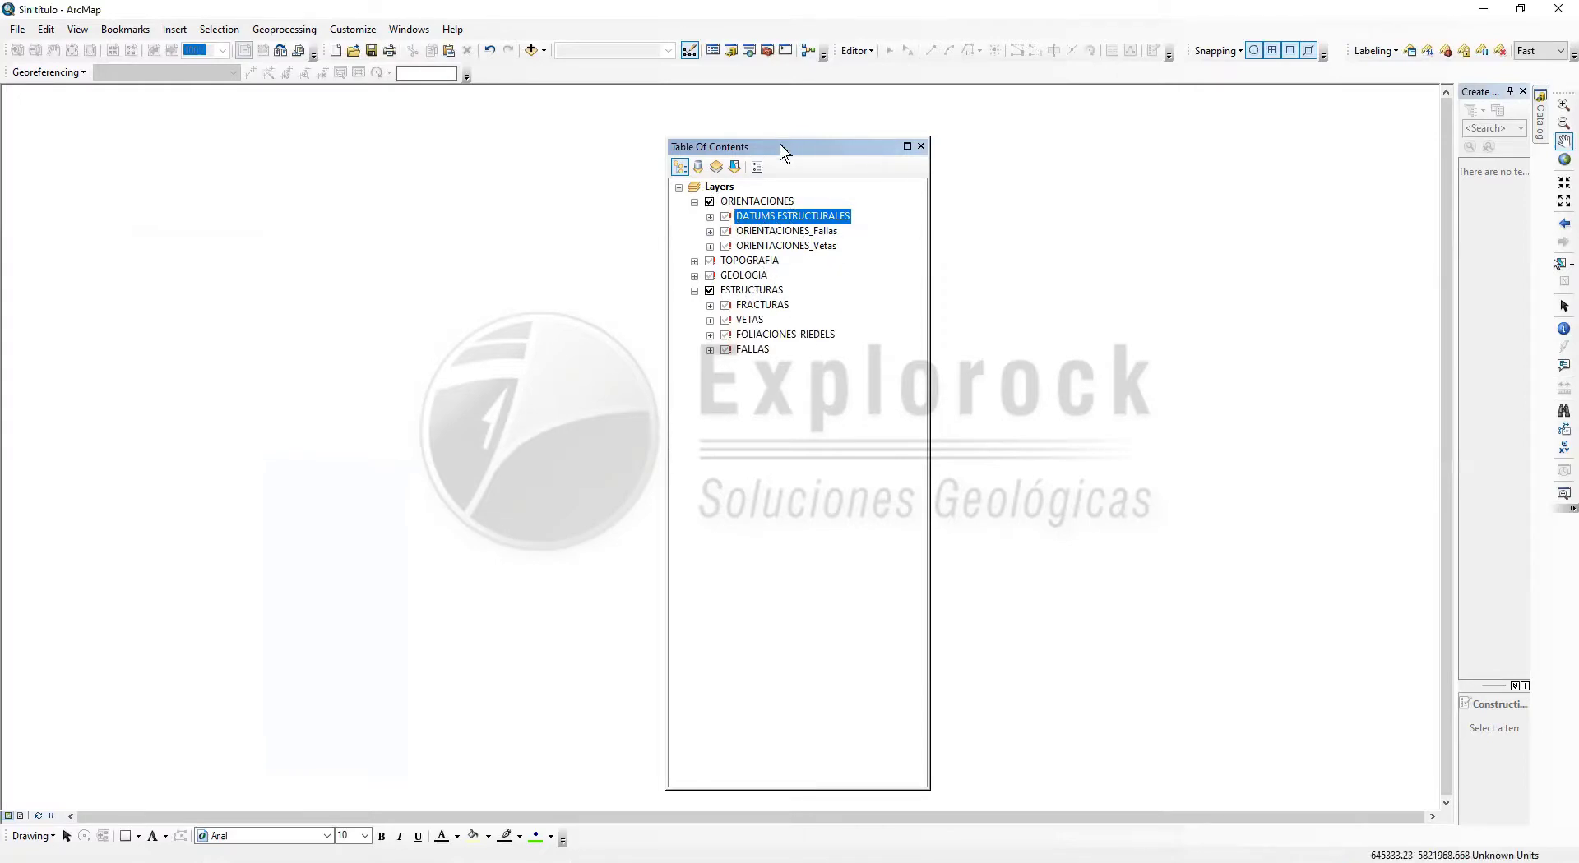
pyautogui.moveTo(788, 146); pyautogui.dragTo(792, 136)
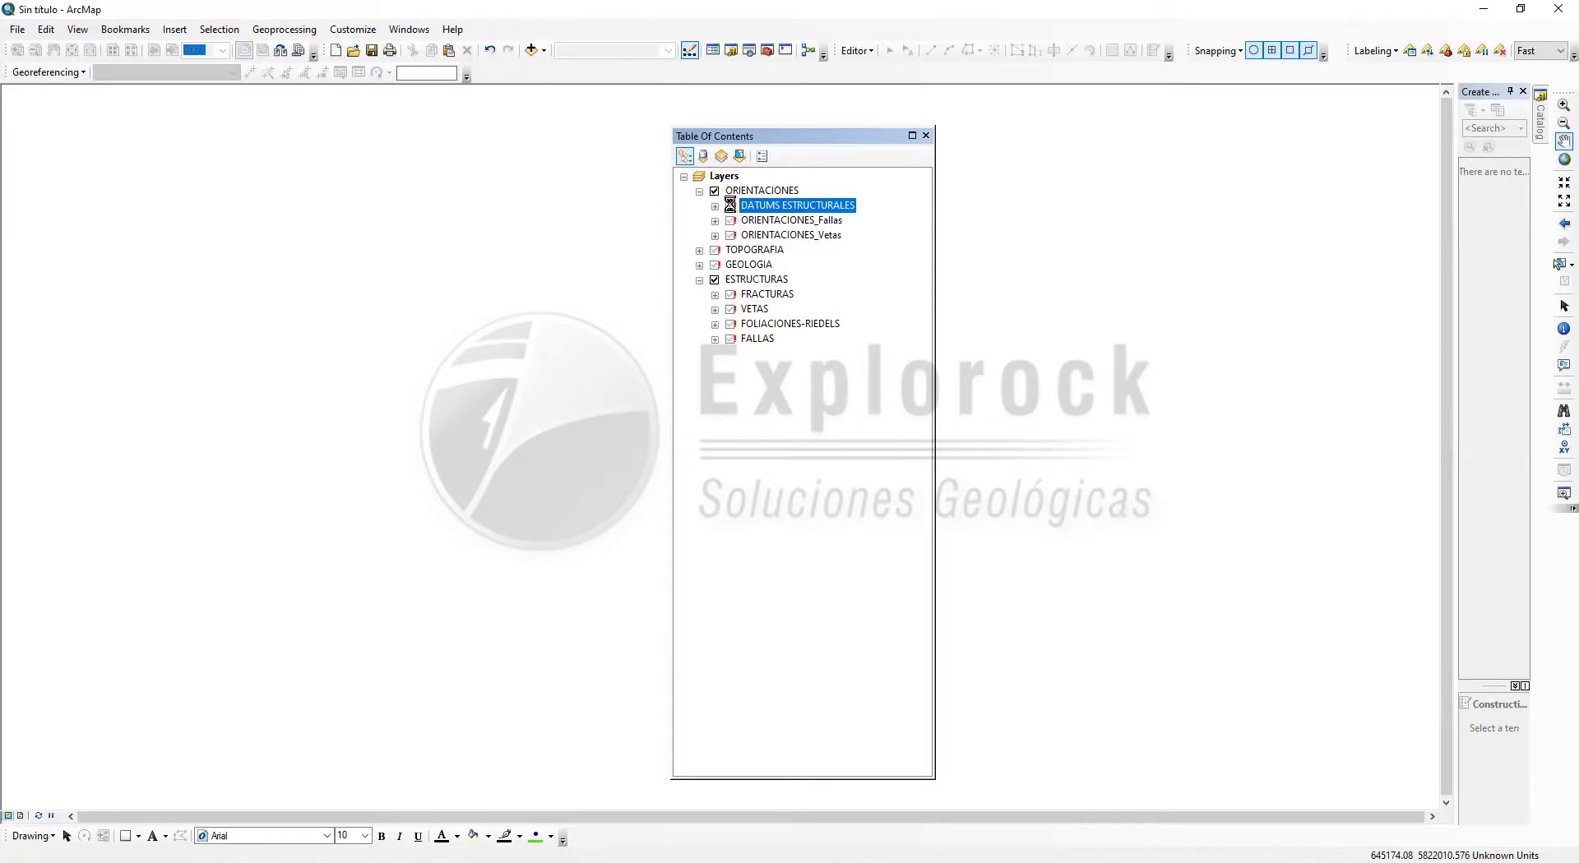
# Repair the broken data source of DATUMS ESTRUCTURALES by linking it to DATUMS_ESTRUCTURALES.shp in the SHP folder of 02. DATA GIS
pyautogui.click(730, 207)
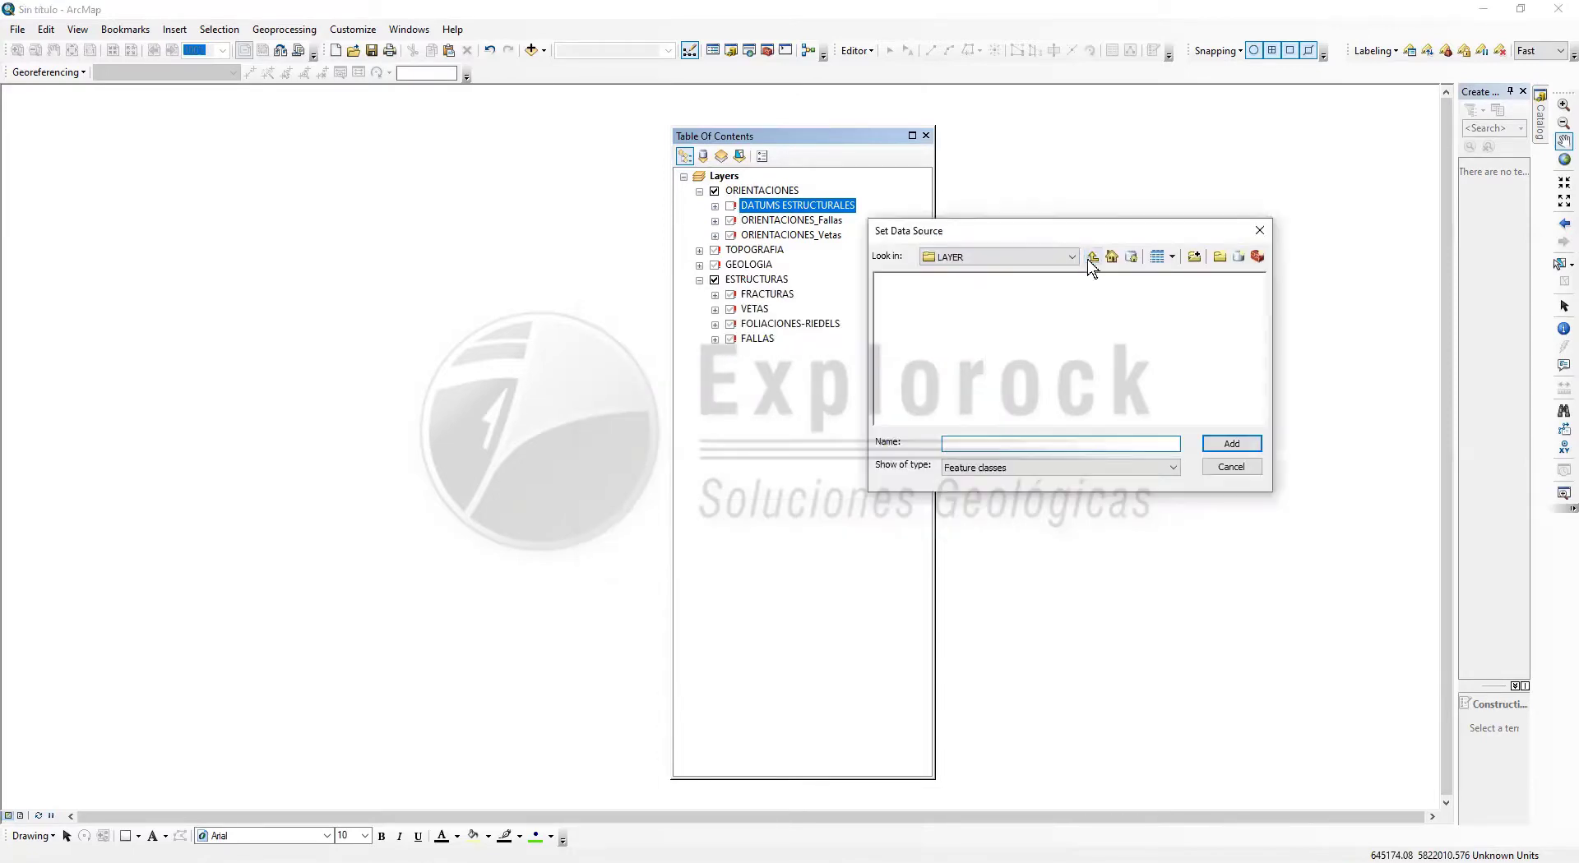
pyautogui.click(1094, 257)
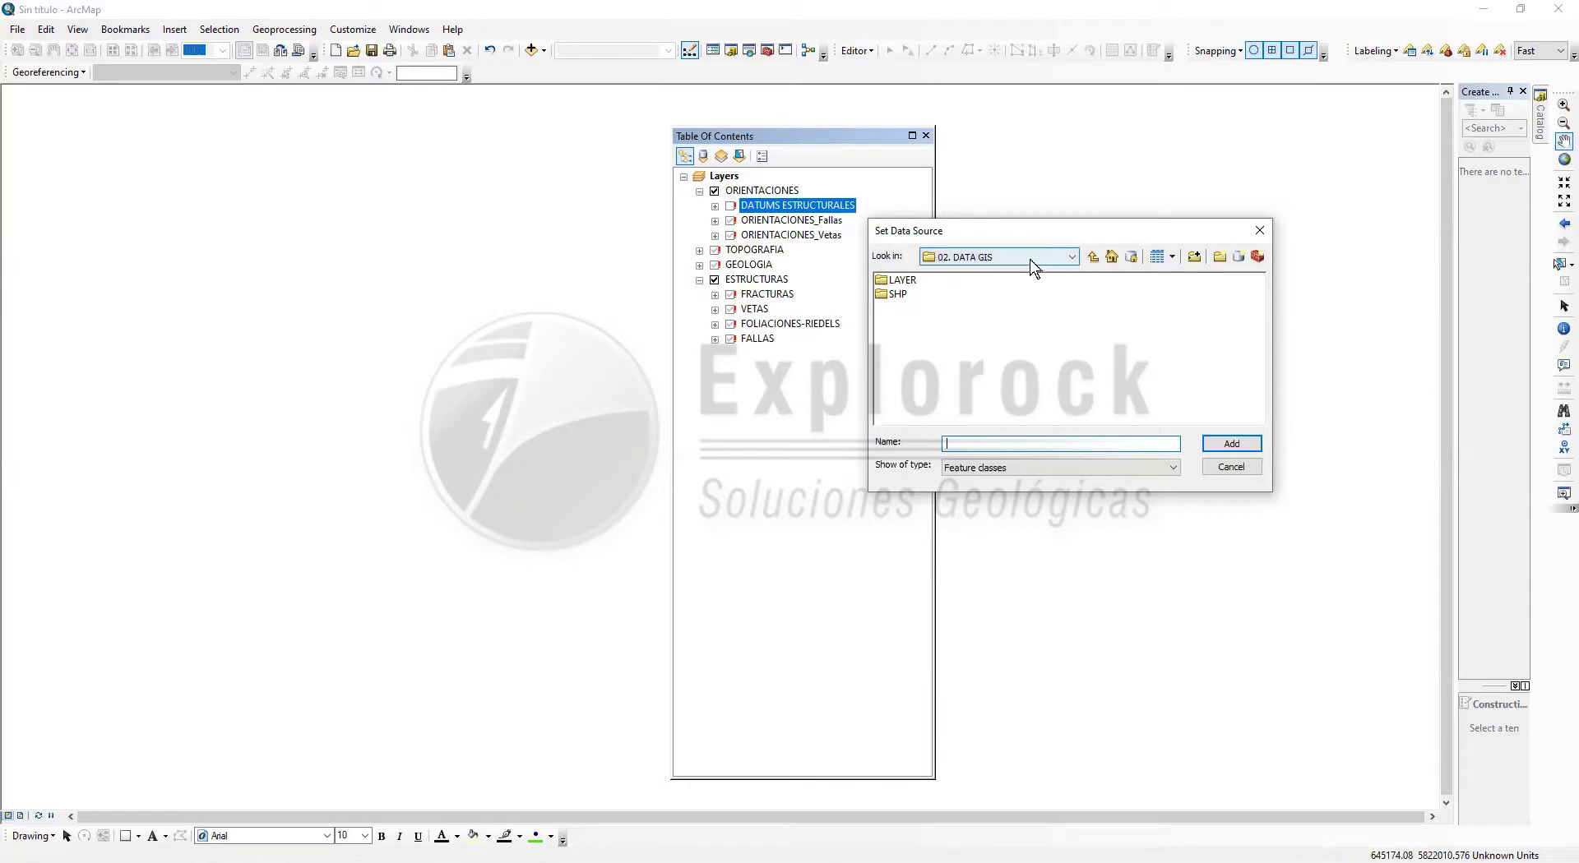
pyautogui.click(901, 281)
pyautogui.click(902, 283)
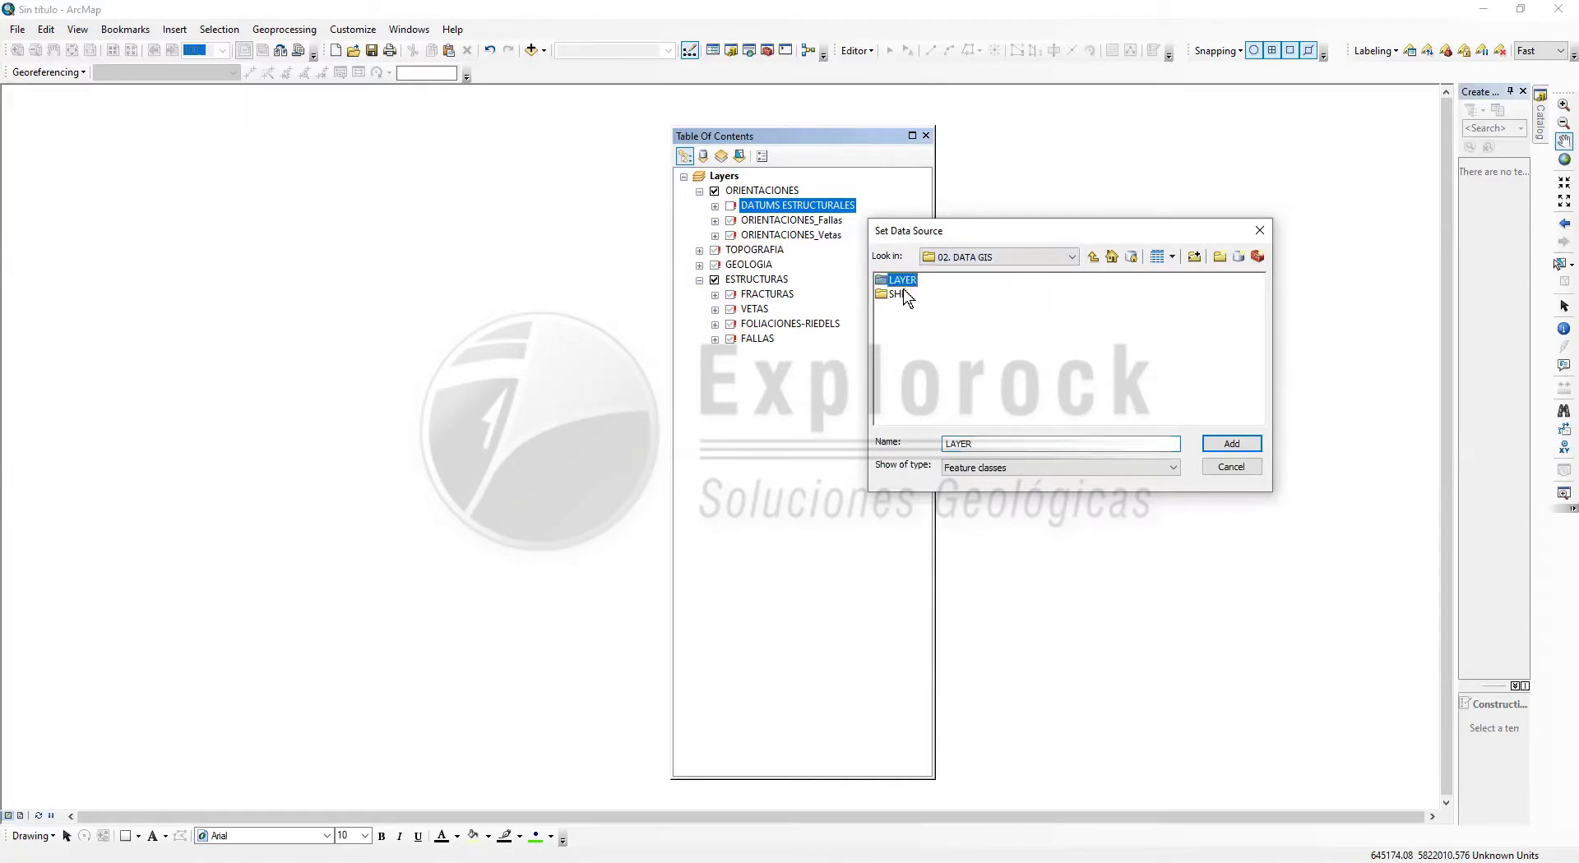
pyautogui.click(898, 295)
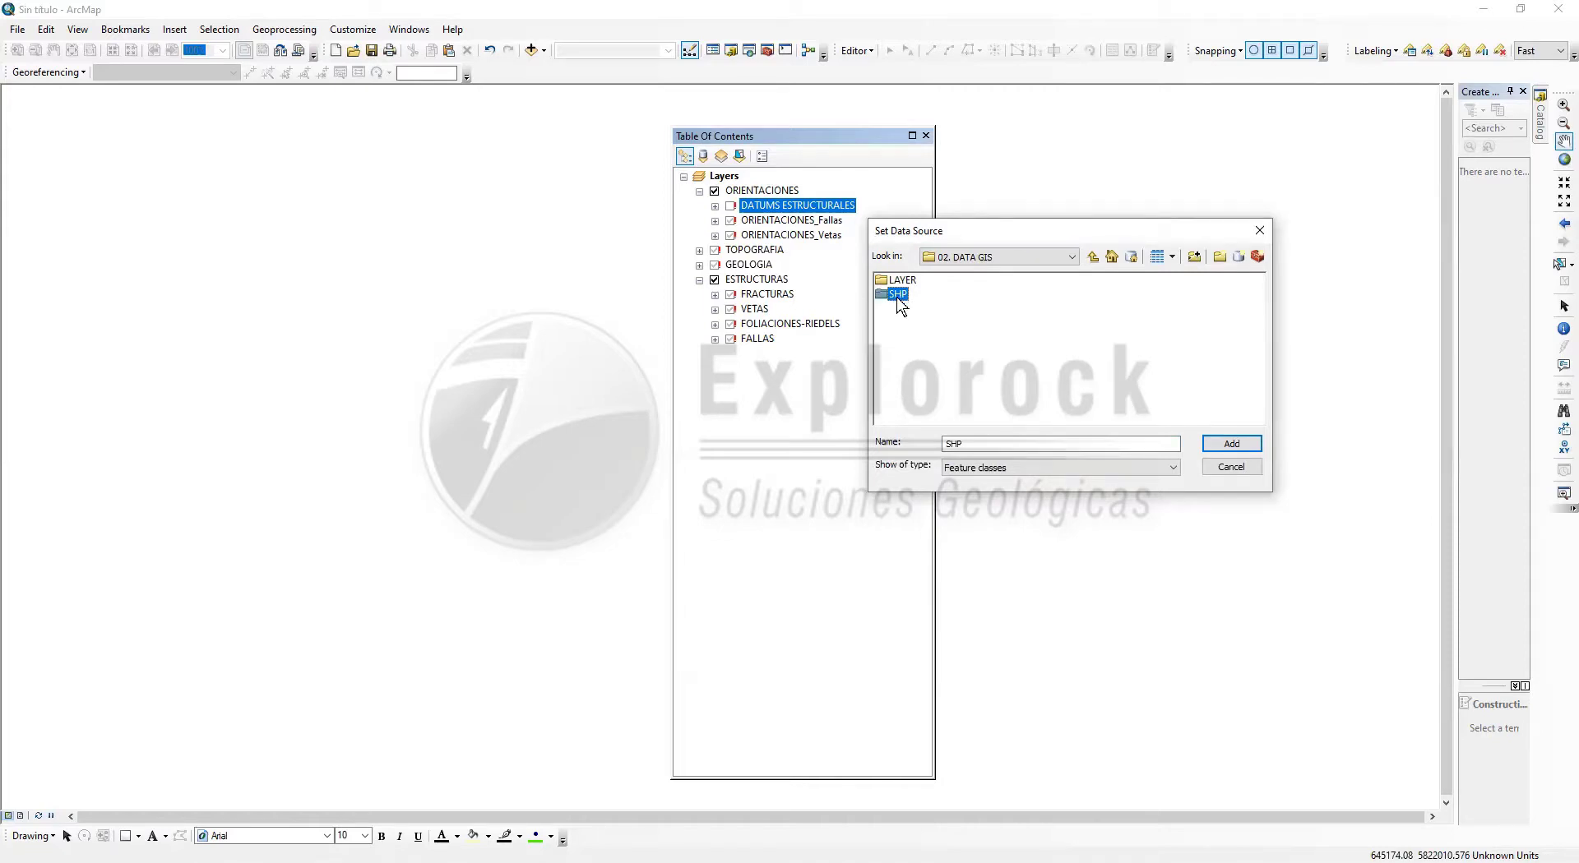
pyautogui.doubleClick(899, 301)
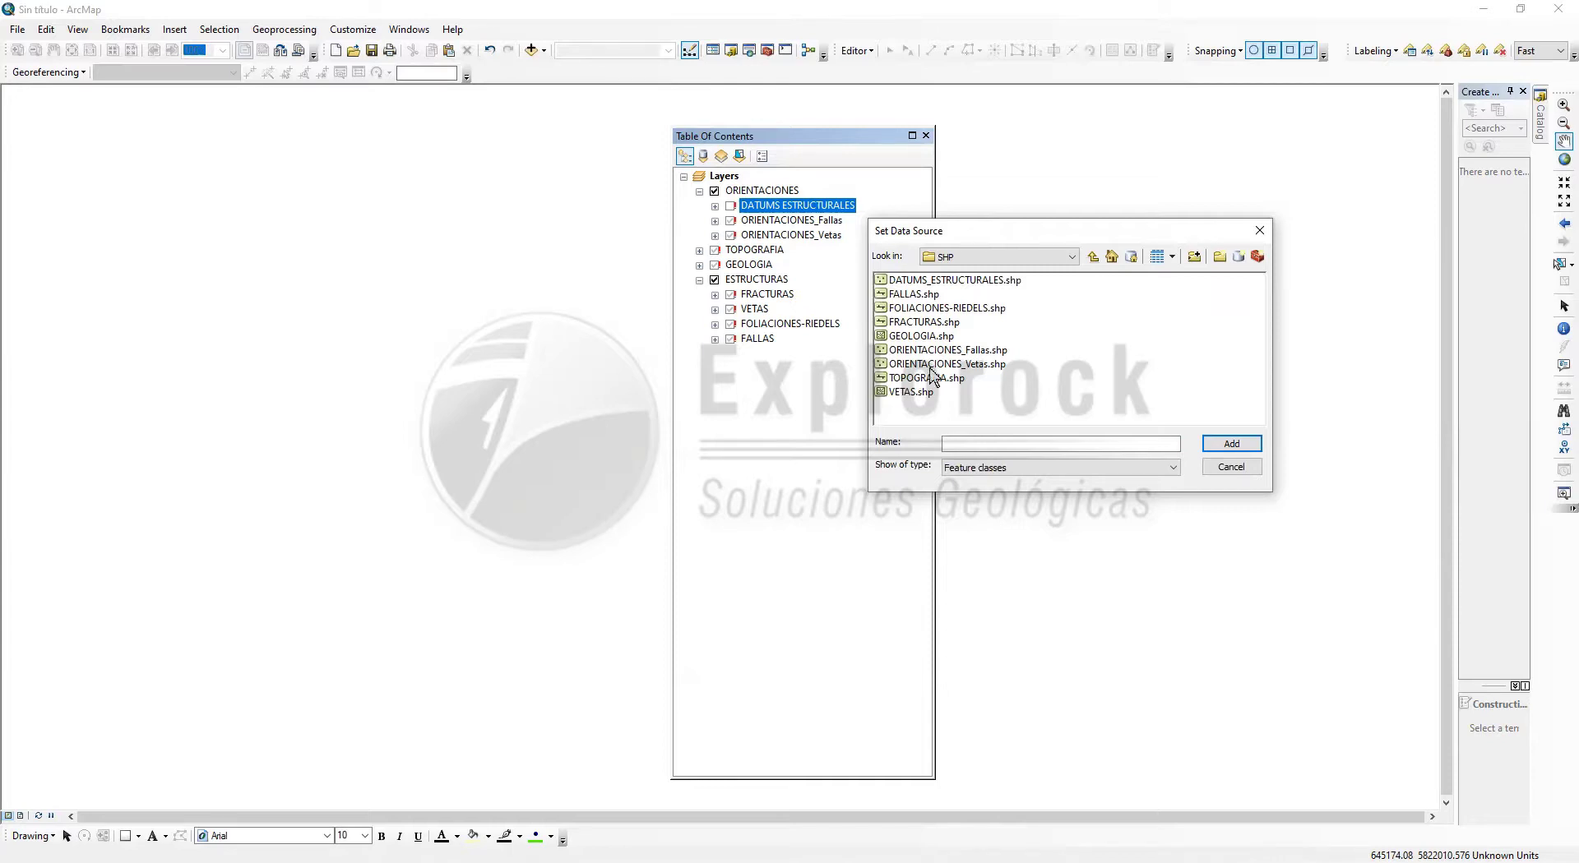
pyautogui.click(952, 282)
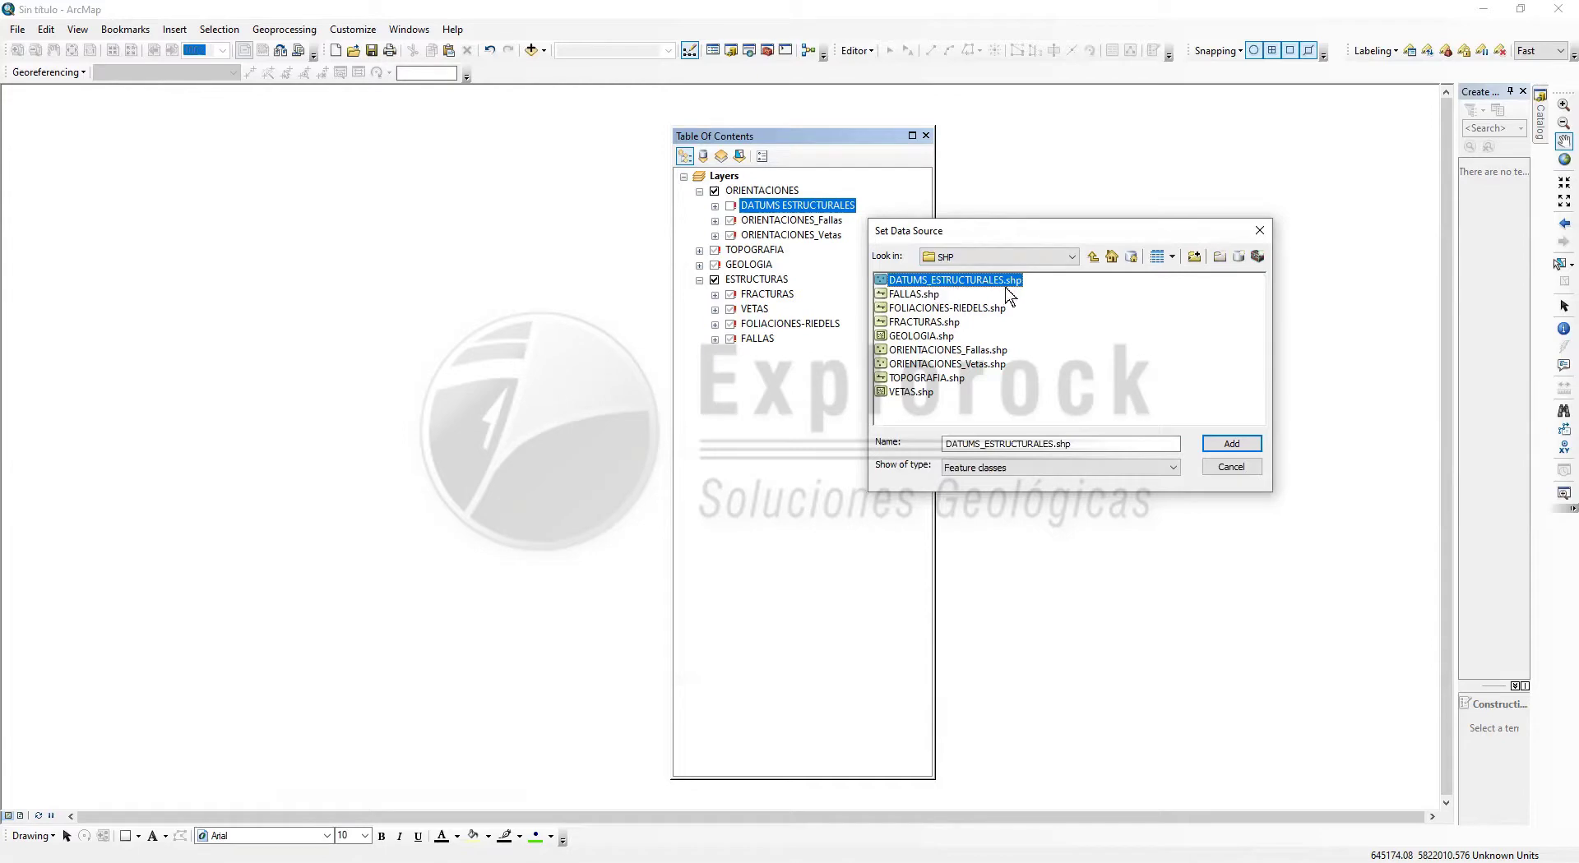
pyautogui.click(1232, 448)
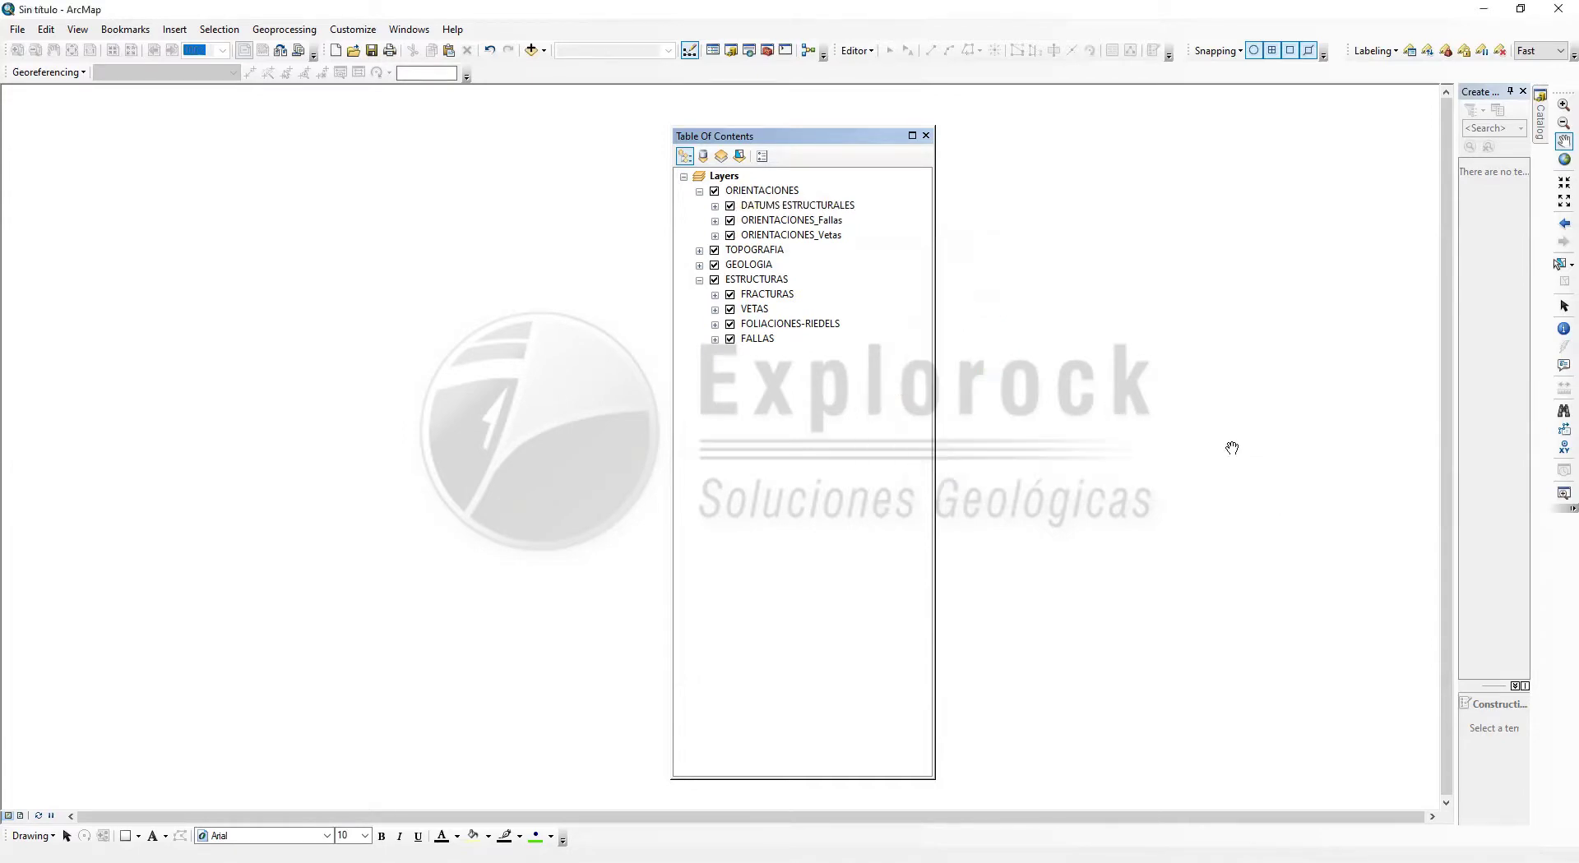
# Dock the floating table of contents back beside the map with the DATUMS ESTRUCTURALES layer selected
pyautogui.moveTo(827, 140); pyautogui.dragTo(897, 127)
pyautogui.click(851, 196)
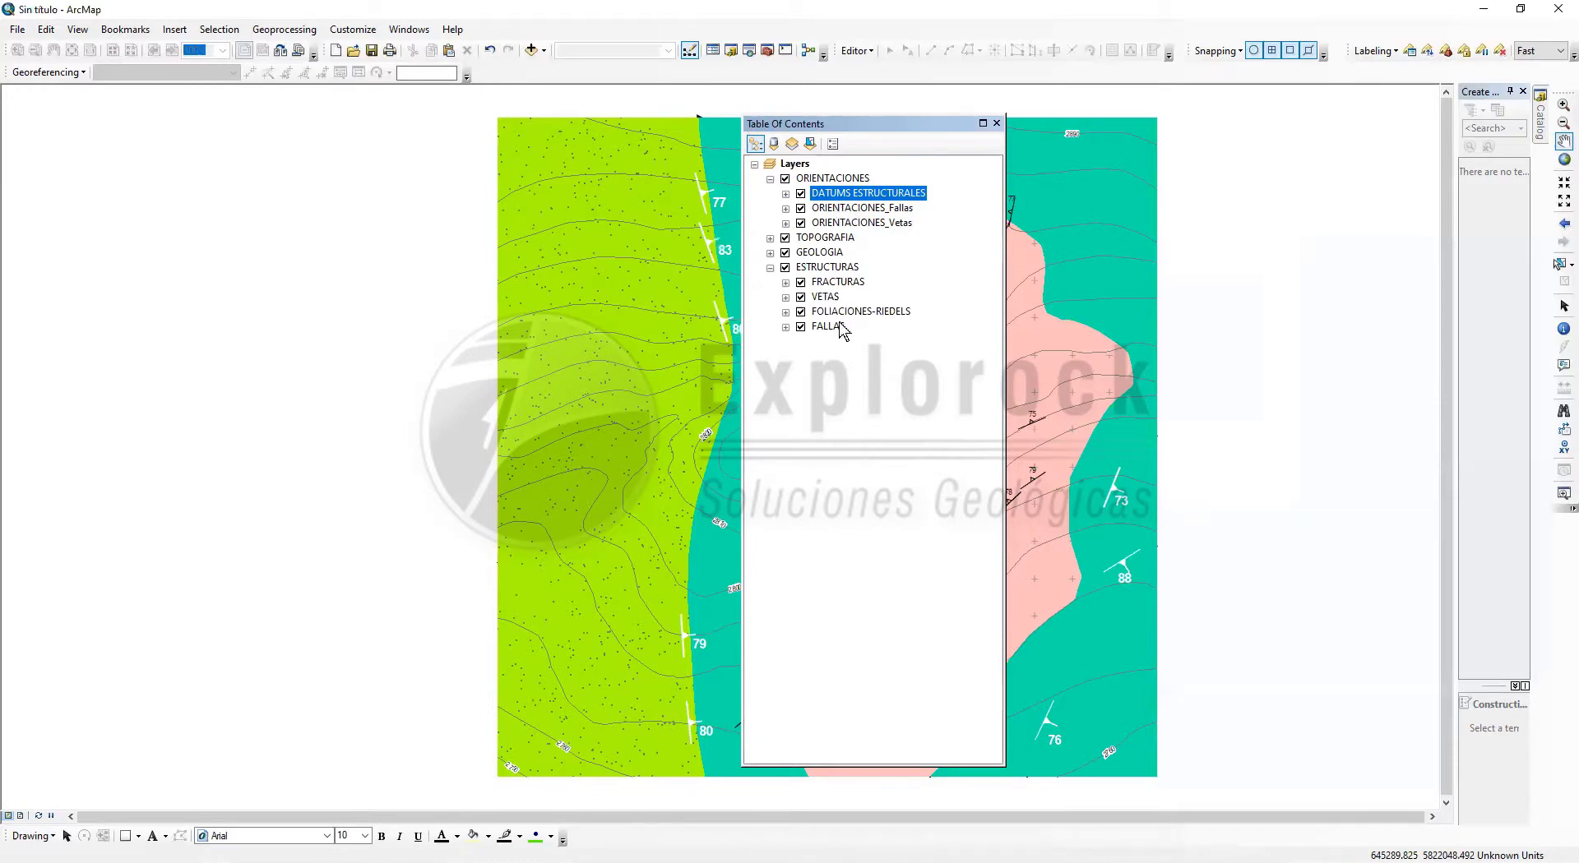
pyautogui.moveTo(868, 132); pyautogui.dragTo(891, 126)
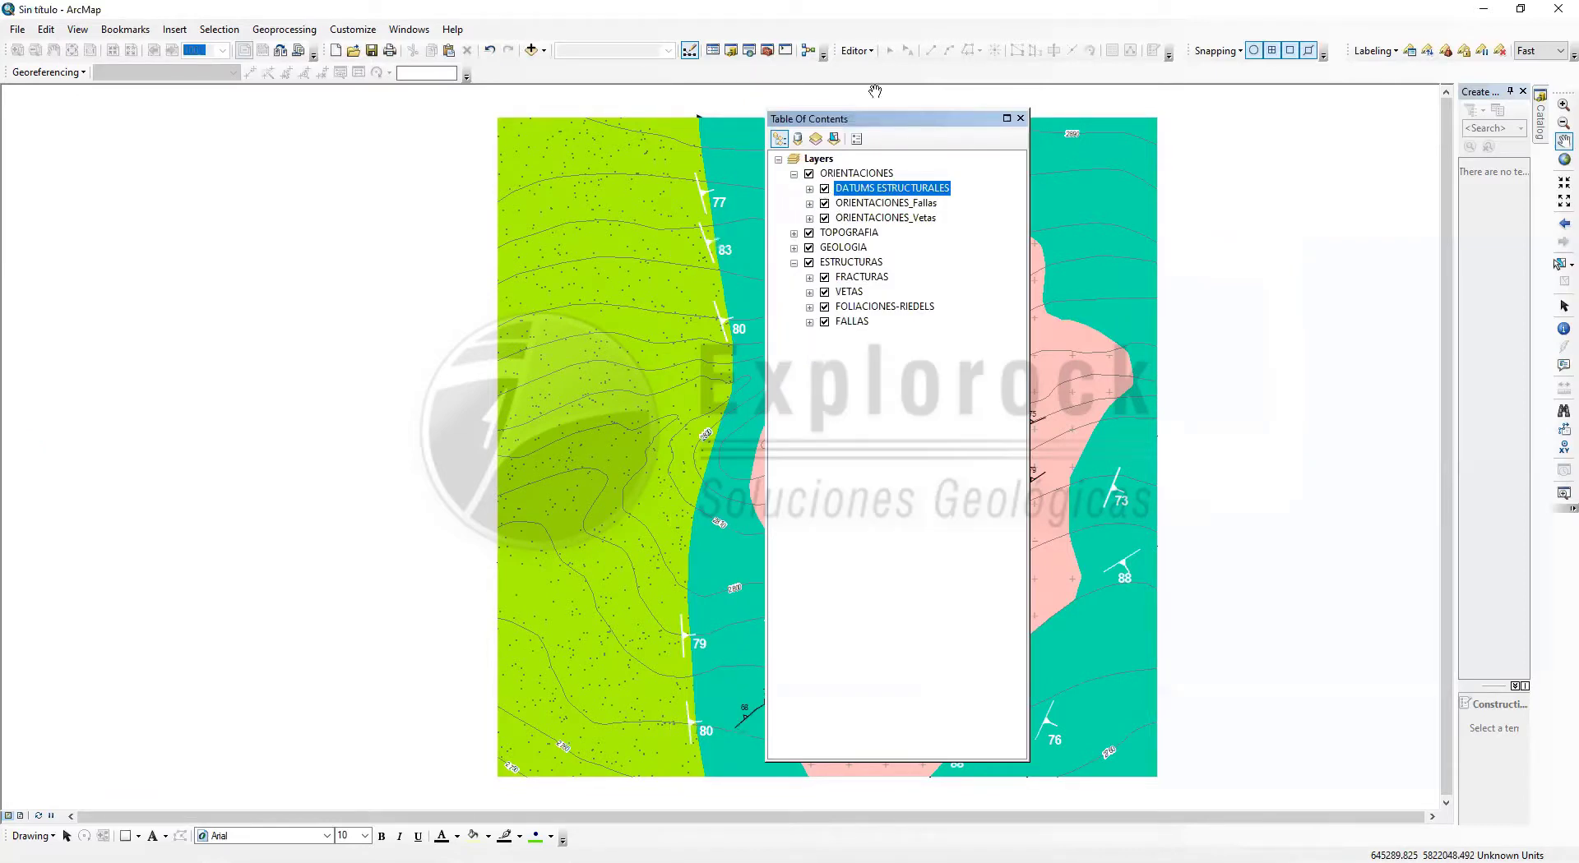
pyautogui.moveTo(891, 121); pyautogui.dragTo(293, 134)
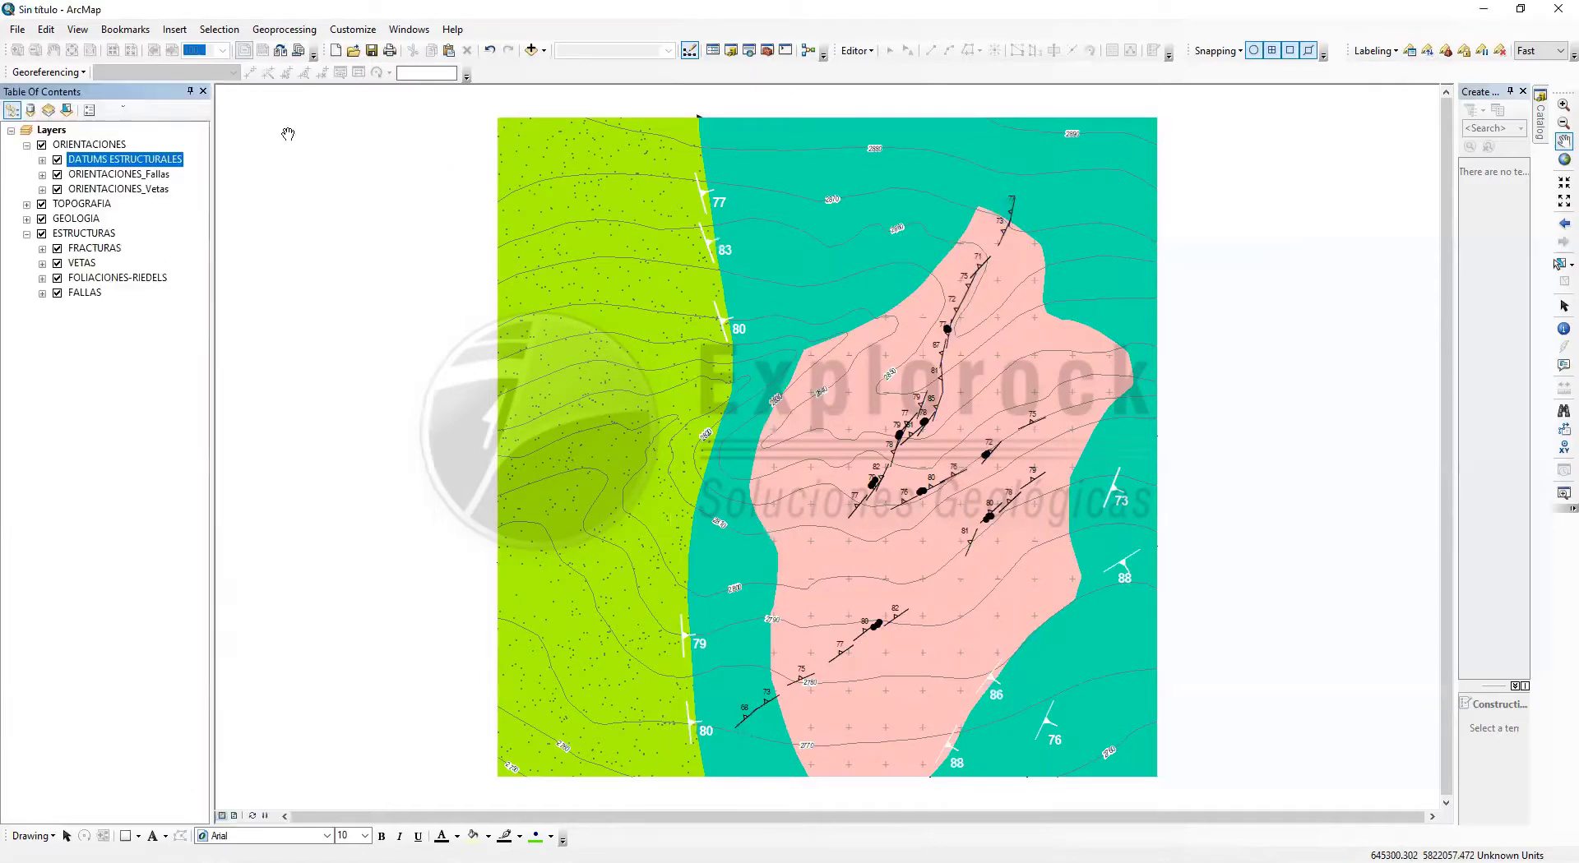
# Expand the TOPOGRAFIA layer's legend and float the table of contents over the map
pyautogui.moveTo(896, 294)
pyautogui.mouseDown()
pyautogui.moveTo(877, 269)
pyautogui.moveTo(870, 283)
pyautogui.mouseUp()
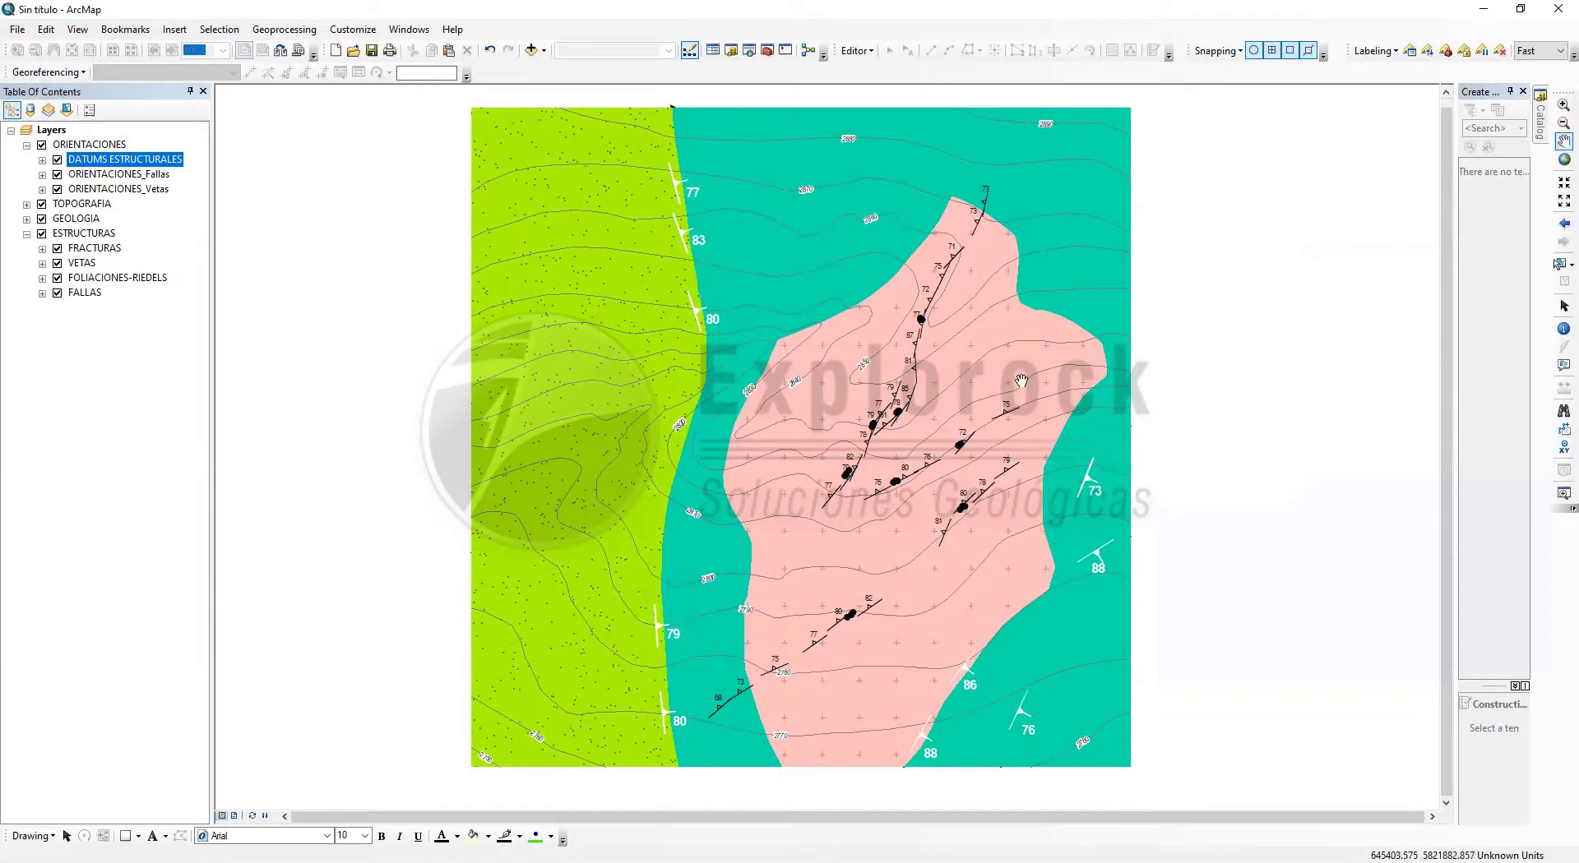
pyautogui.moveTo(677, 269); pyautogui.dragTo(681, 259)
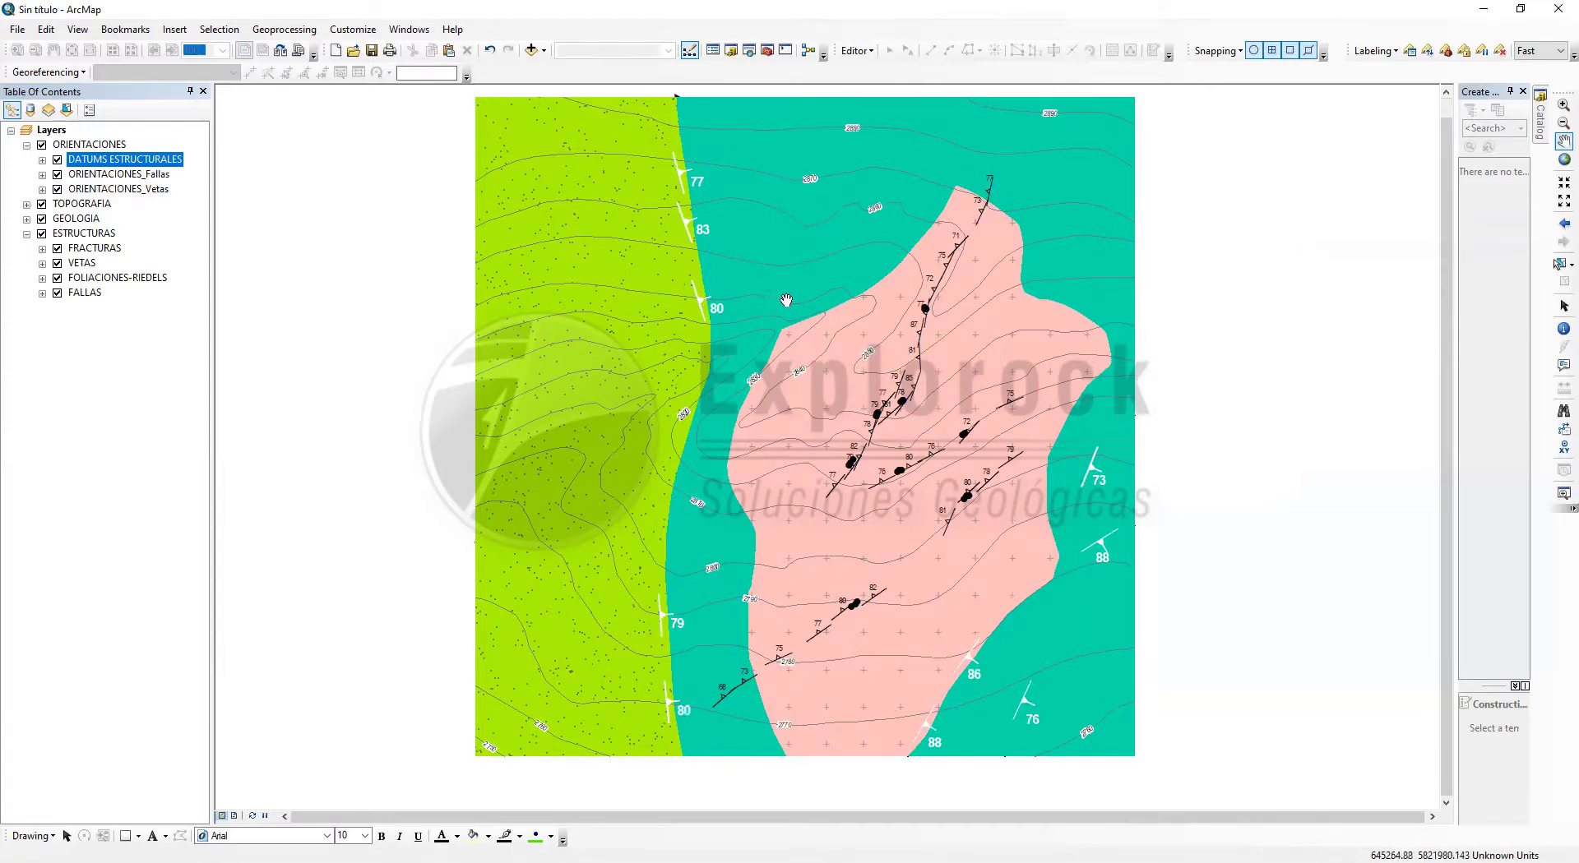
pyautogui.scroll(3, 826, 156)
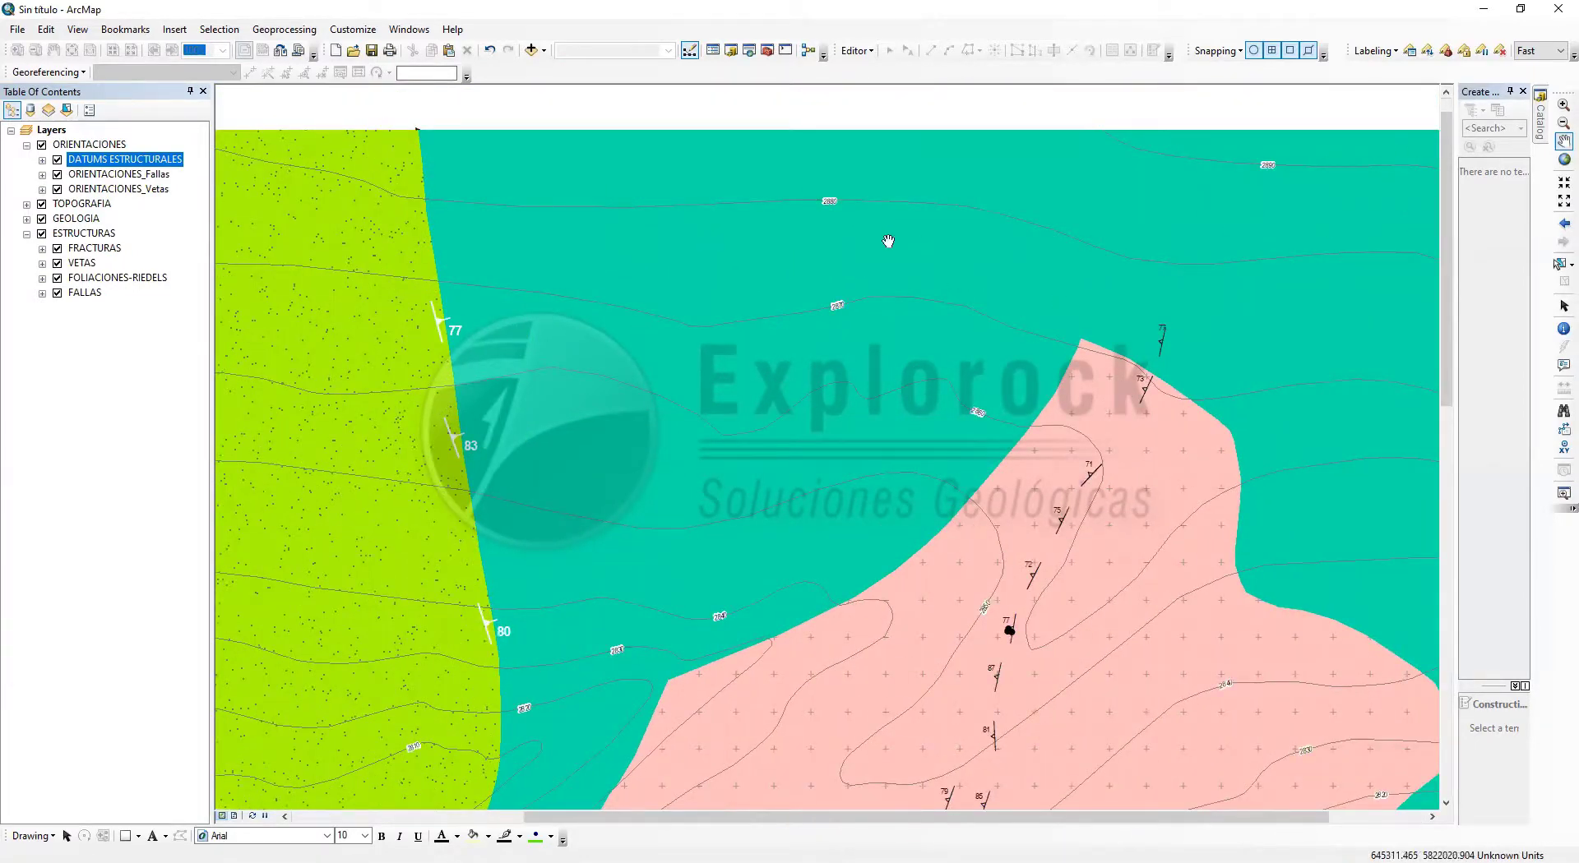
pyautogui.click(27, 205)
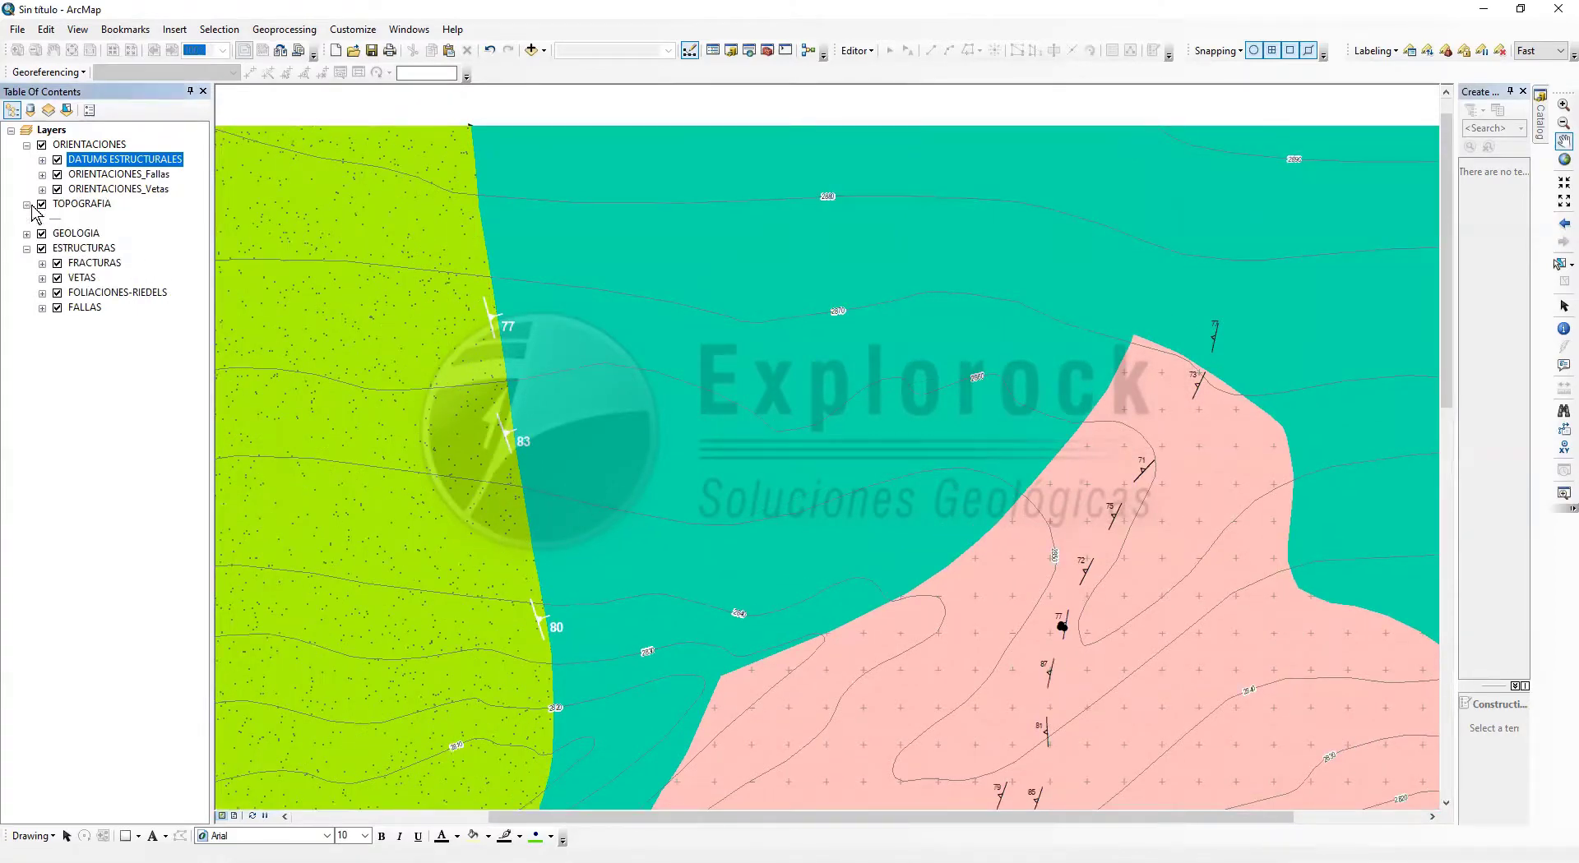
pyautogui.click(70, 207)
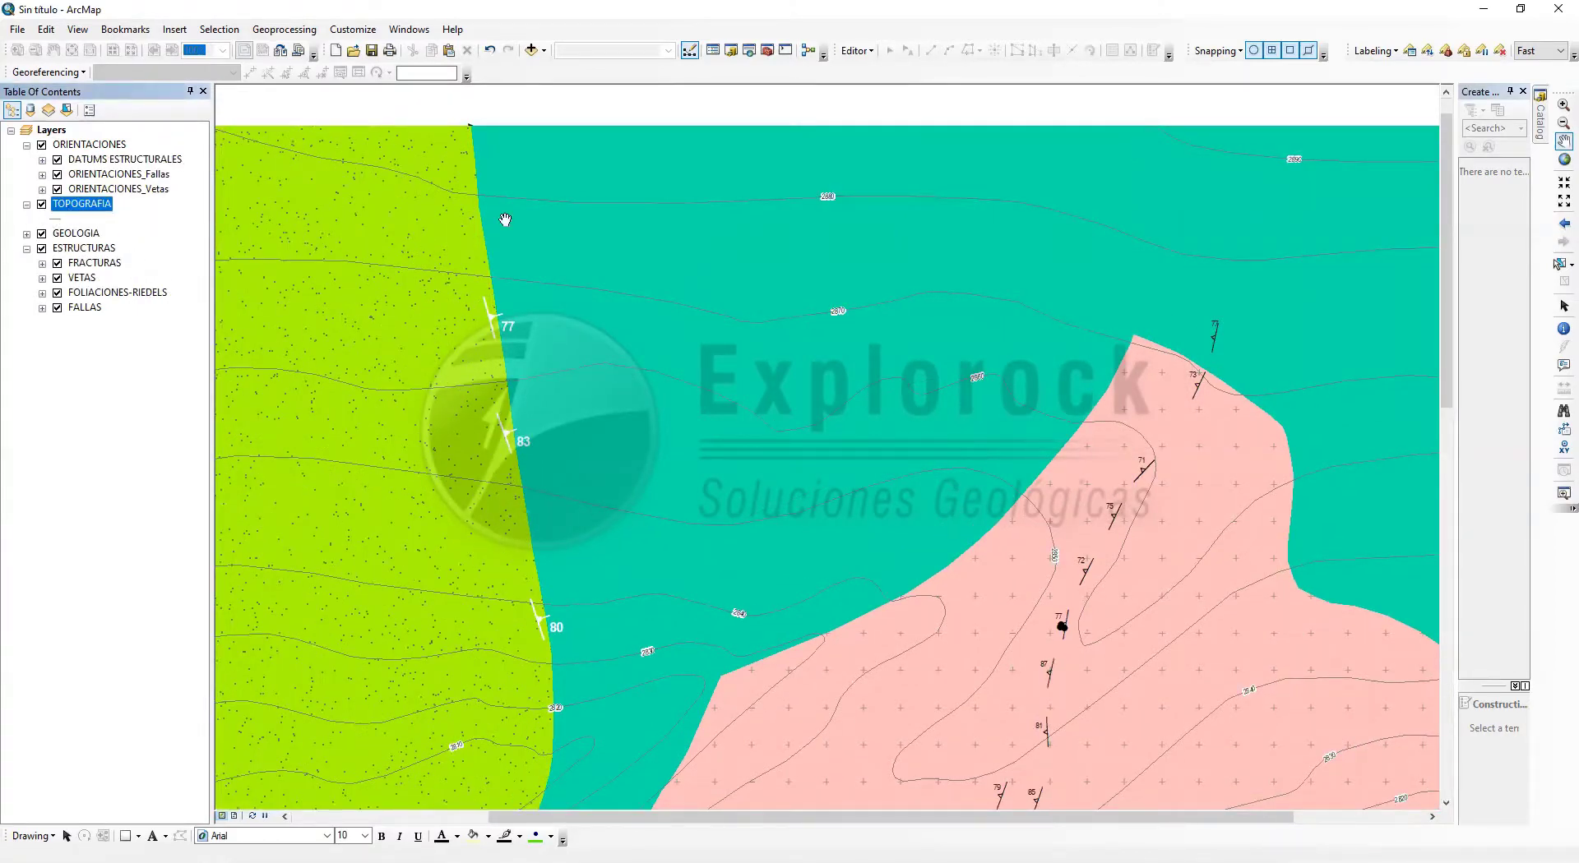
pyautogui.moveTo(125, 92); pyautogui.dragTo(732, 138)
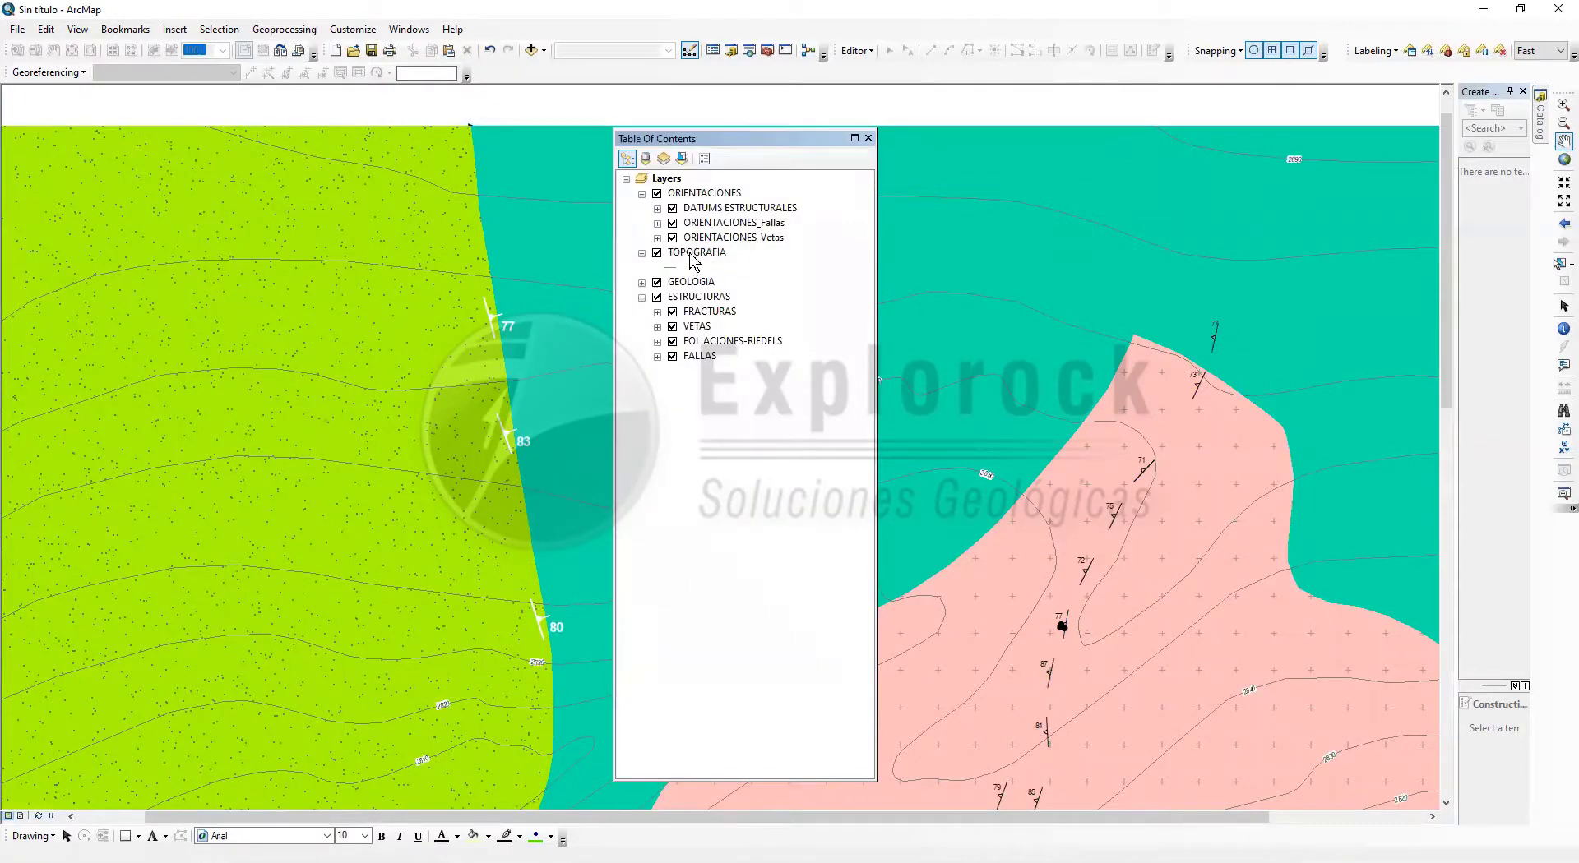
# Open the TOPOGRAFIA attribute table with a widened Zm column and sort its records by Zm in ascending order
pyautogui.click(695, 253)
pyautogui.hotkey('ctrl', 't')
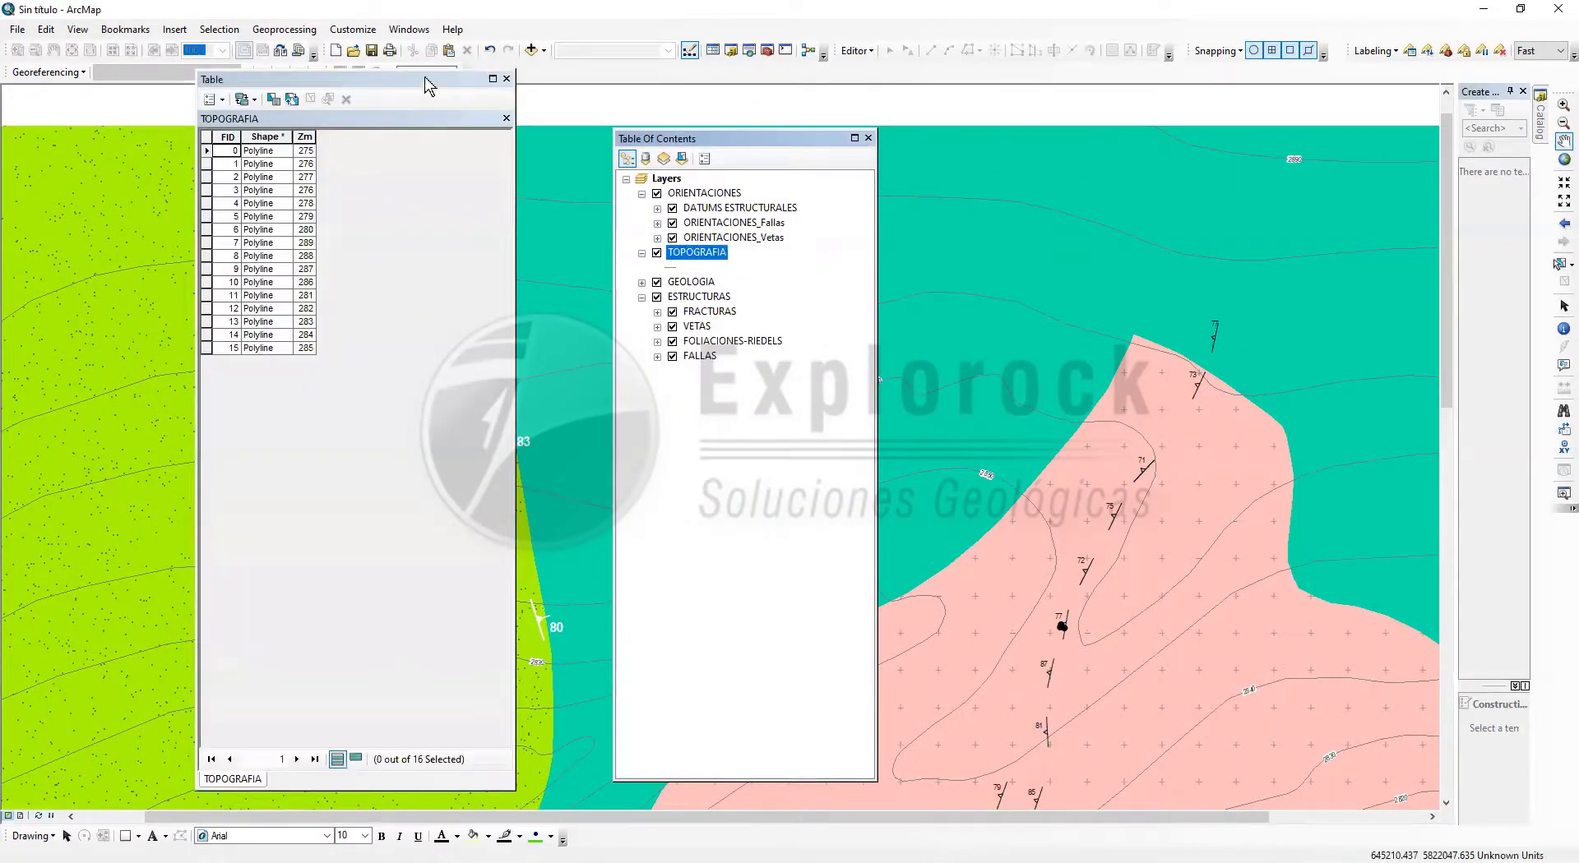
pyautogui.moveTo(315, 136); pyautogui.dragTo(765, 110)
pyautogui.moveTo(327, 92); pyautogui.dragTo(379, 119)
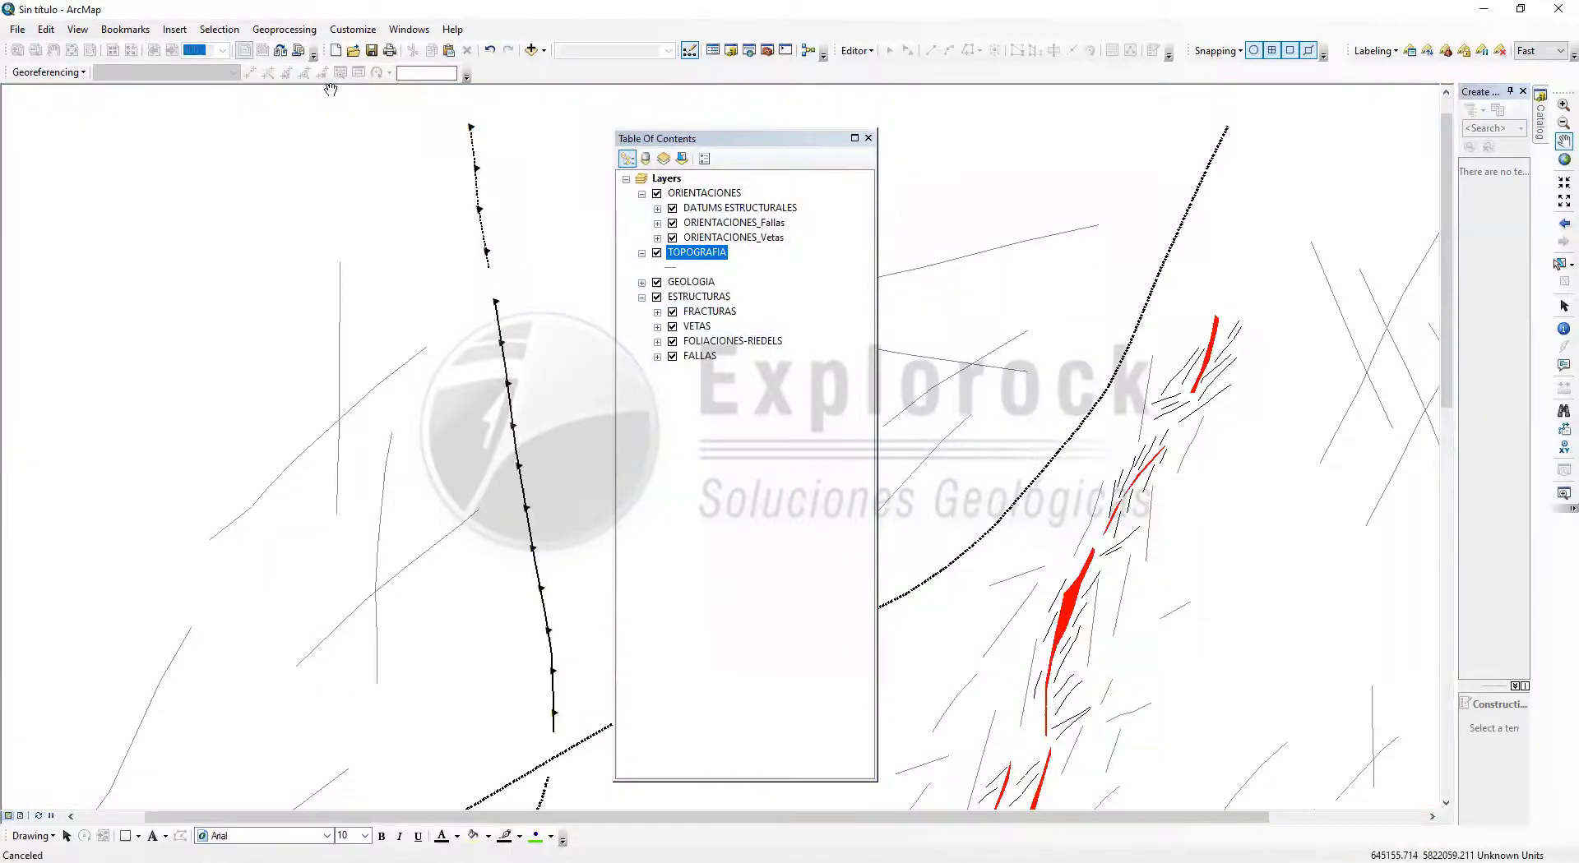
pyautogui.rightClick(393, 175)
pyautogui.click(441, 190)
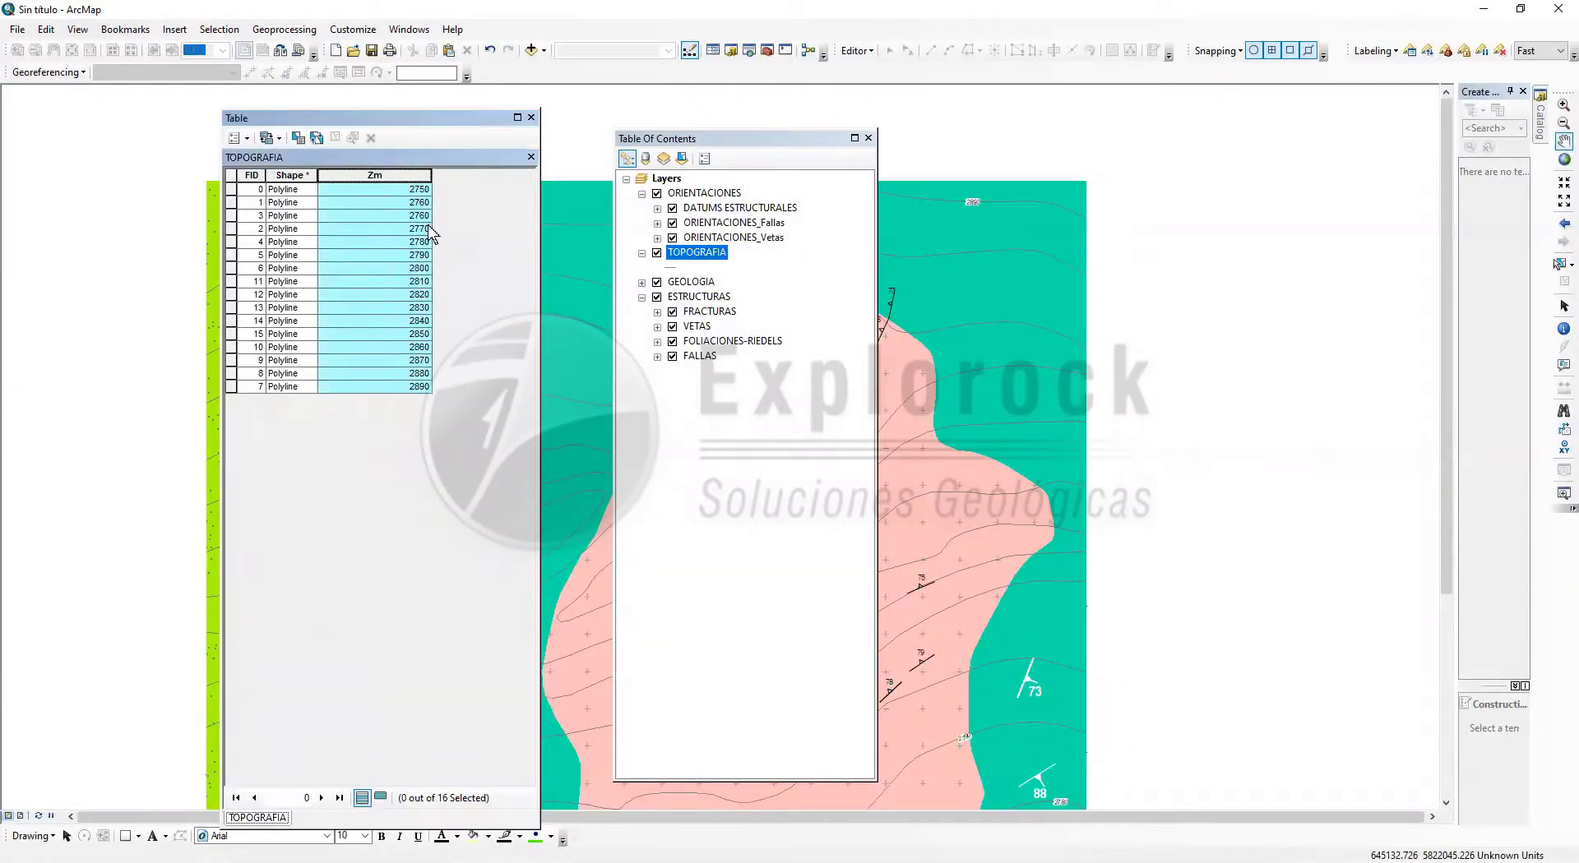